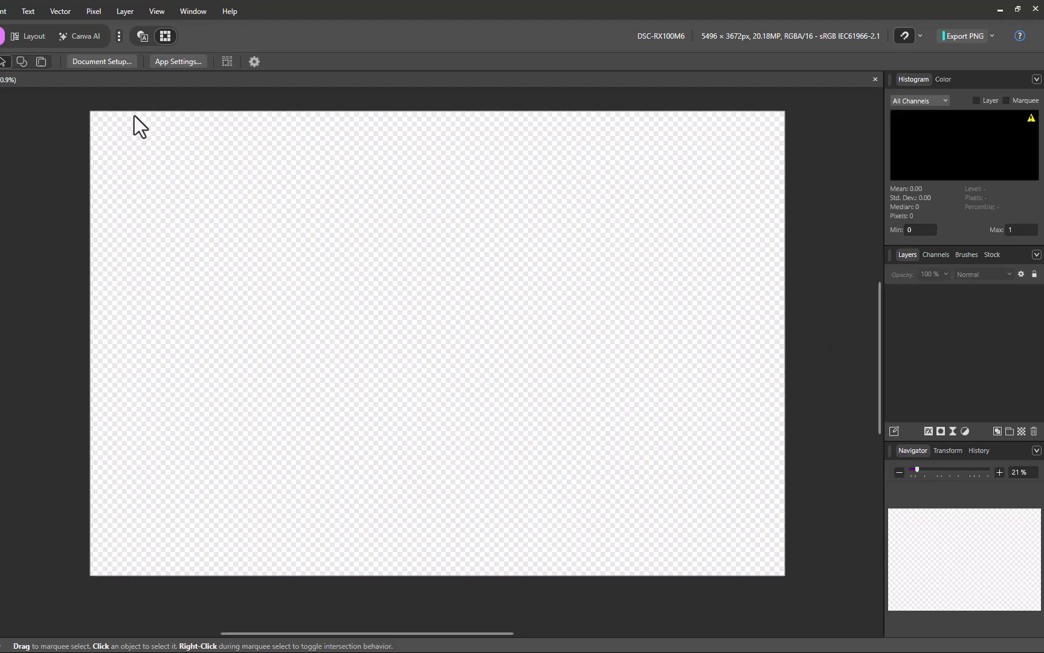
Step: Open the DSC00799.ARW sunset beach RAW photo from File > Open into the Develop persona
left_click(38, 10)
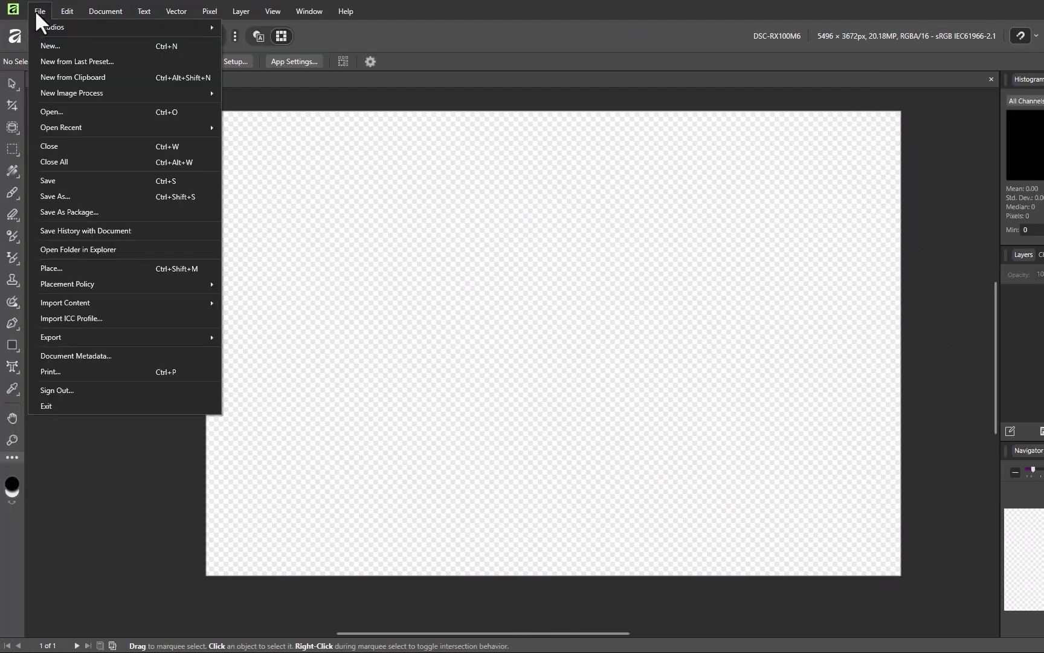
left_click(54, 111)
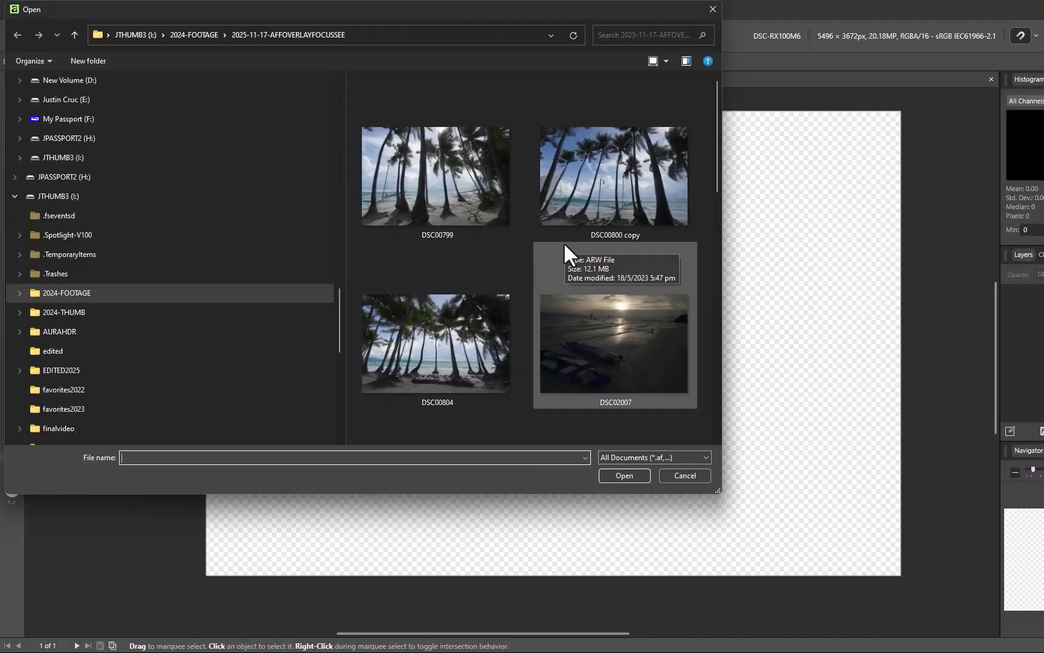
left_click(320, 175)
left_click(493, 475)
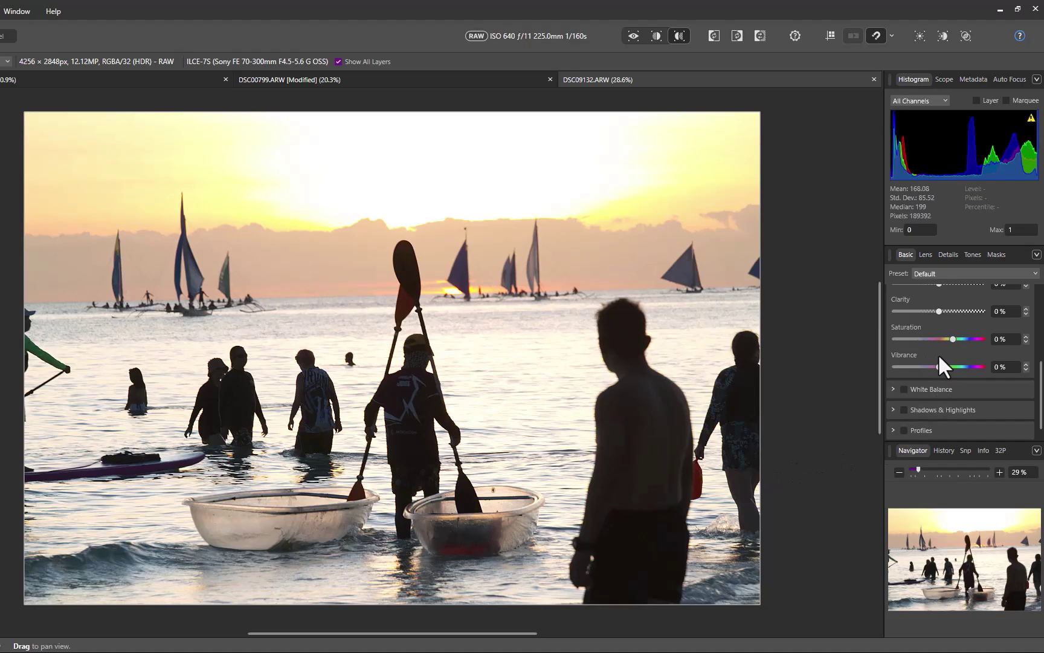
Step: Lower Exposure, enable Shadows & Highlights with Highlights -53% and Shadows 9%, and set Clarity 50%
scroll(938, 354, "up", 5)
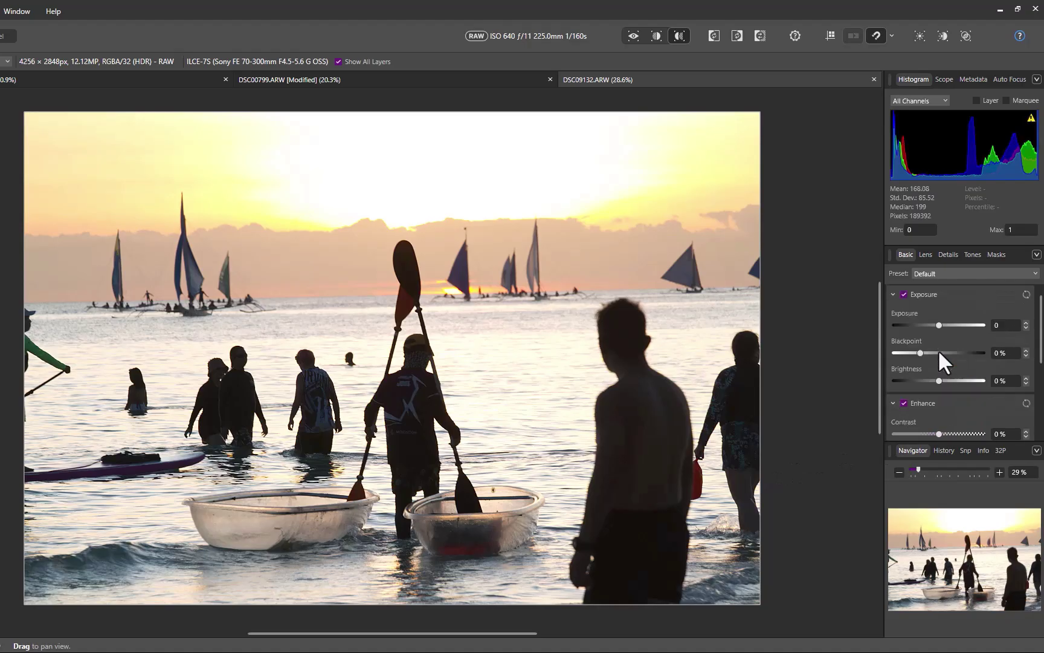
mouse_move(940, 326)
left_mouse_down()
mouse_move(920, 325)
mouse_move(943, 331)
mouse_move(920, 330)
mouse_move(930, 331)
left_mouse_up()
scroll(954, 406, "down", 5)
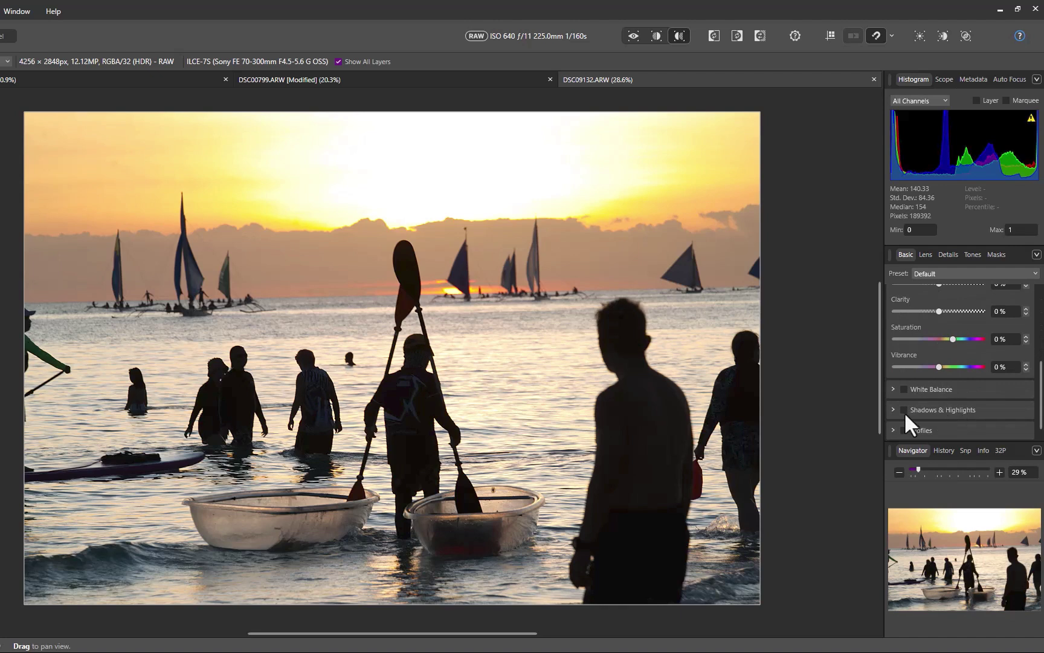
left_click(904, 409)
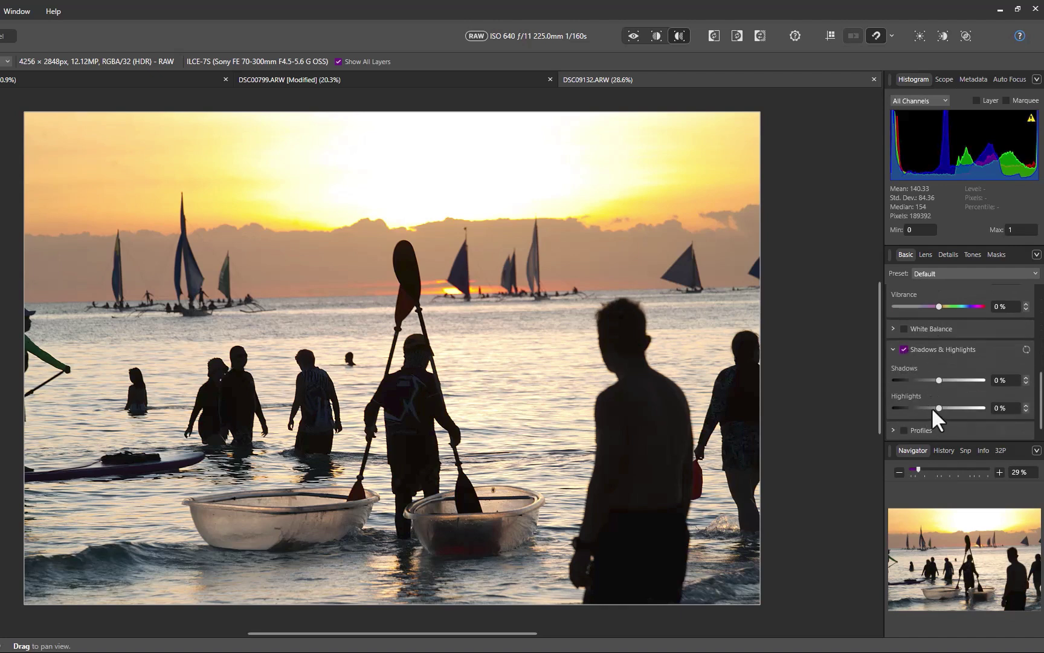
left_click_drag(938, 408, 961, 380)
scroll(938, 338, "up", 3)
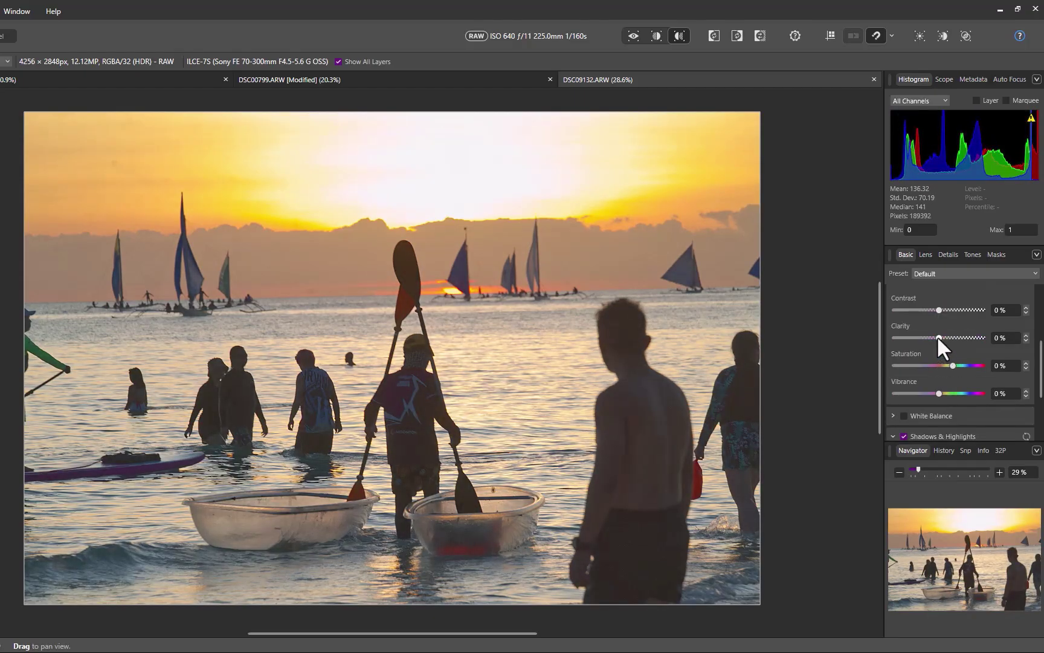
left_click_drag(938, 337, 961, 337)
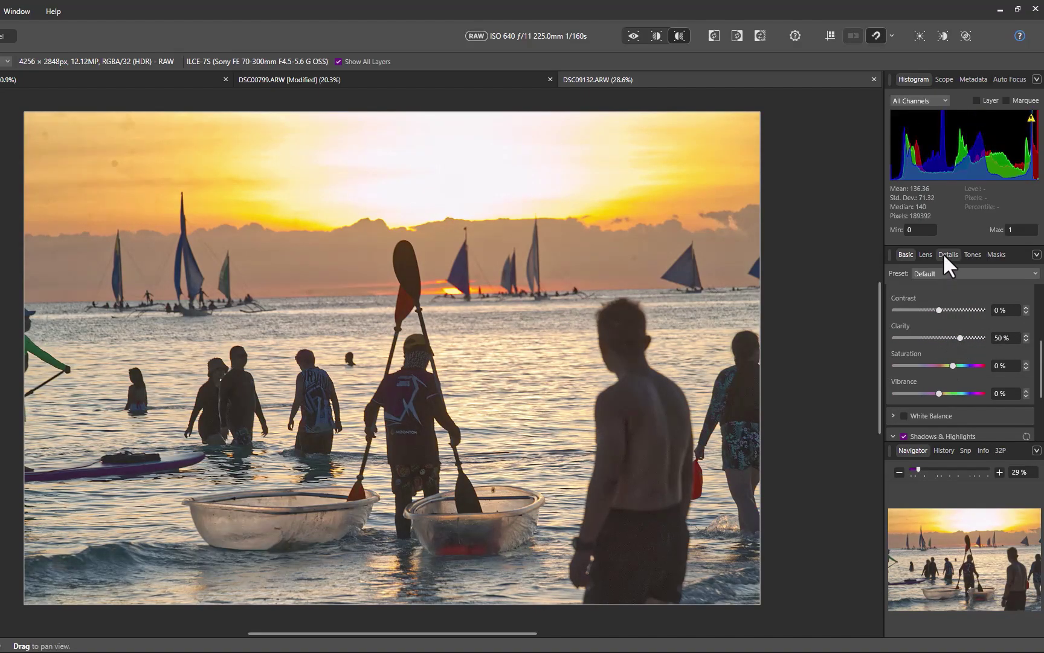
Step: Shape a gentle Master curve in Tones > Curves, then compare before/after in Split View
left_click(971, 254)
left_click(928, 293)
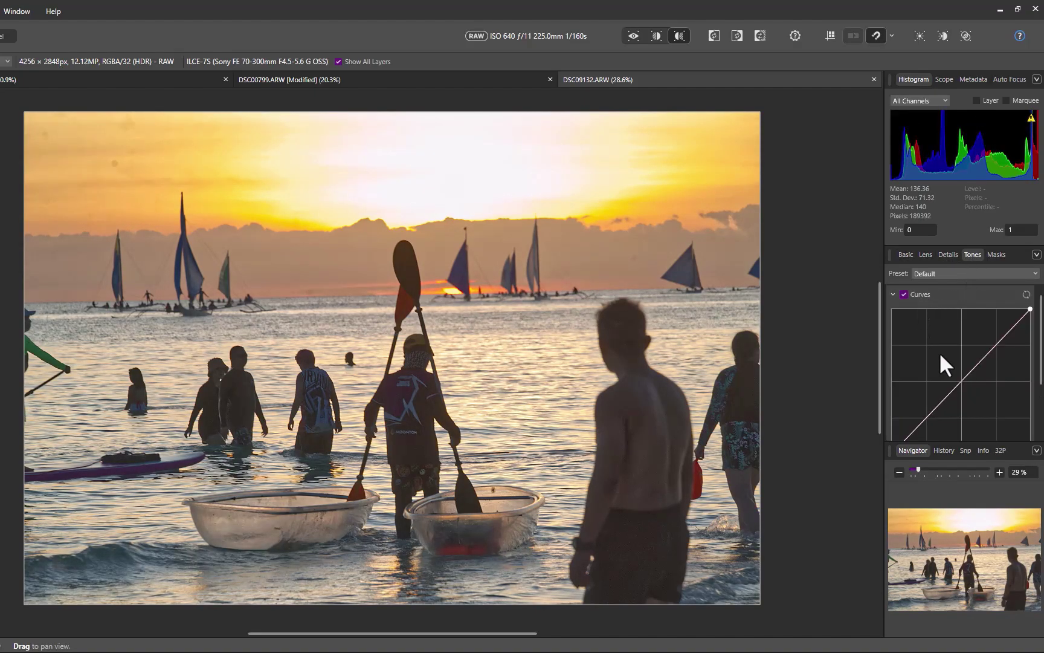
left_click(923, 392)
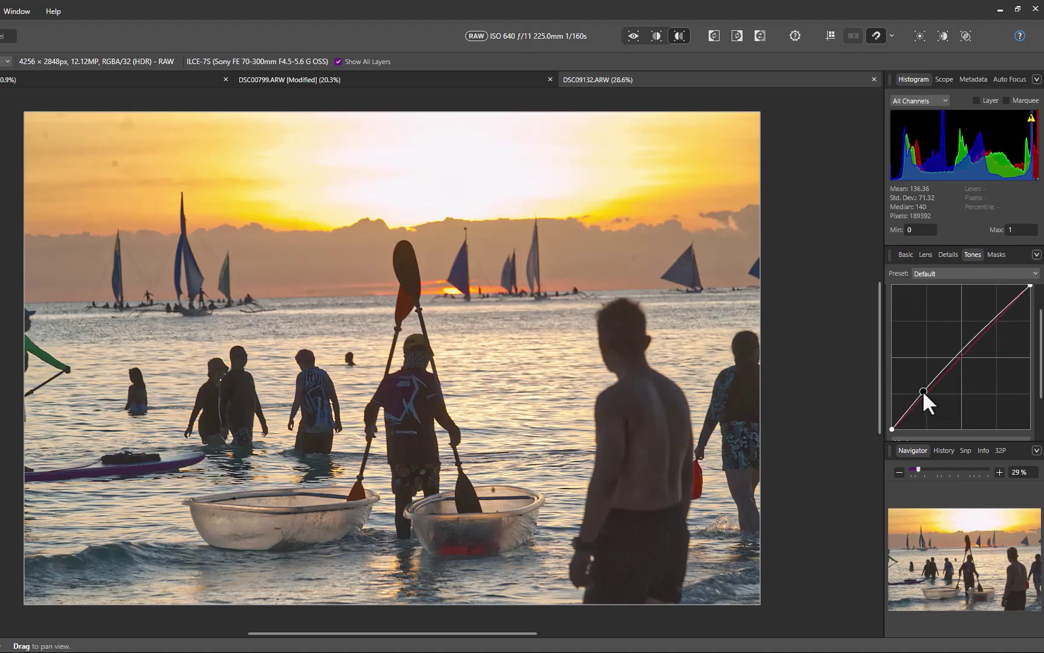
left_click_drag(924, 393, 961, 366)
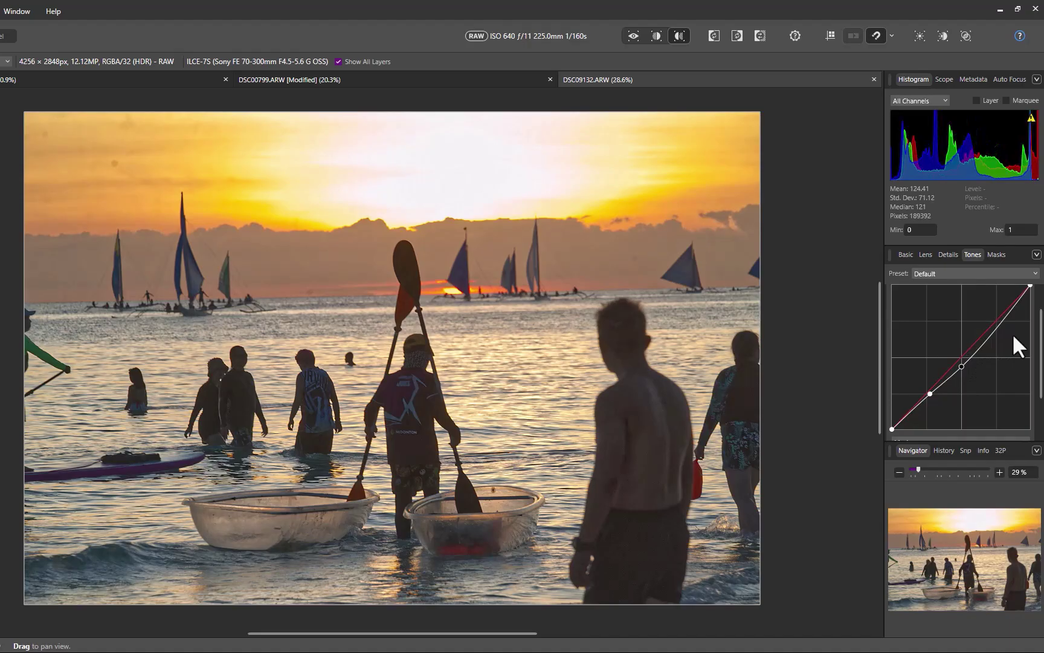
left_click_drag(995, 330, 995, 326)
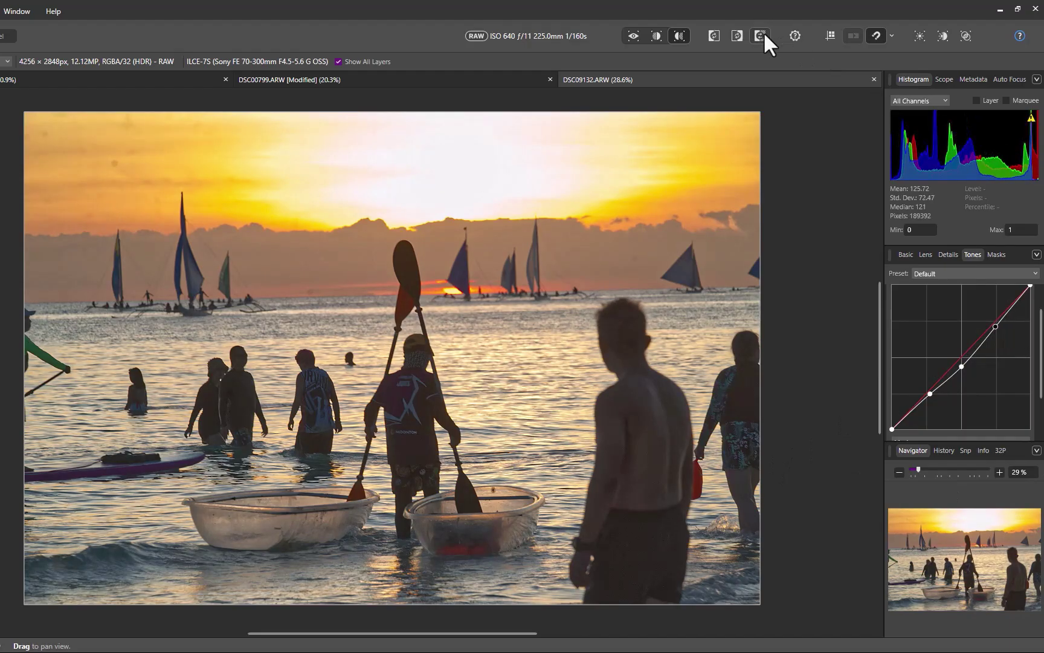
left_click(656, 36)
left_click_drag(391, 386, 1037, 341)
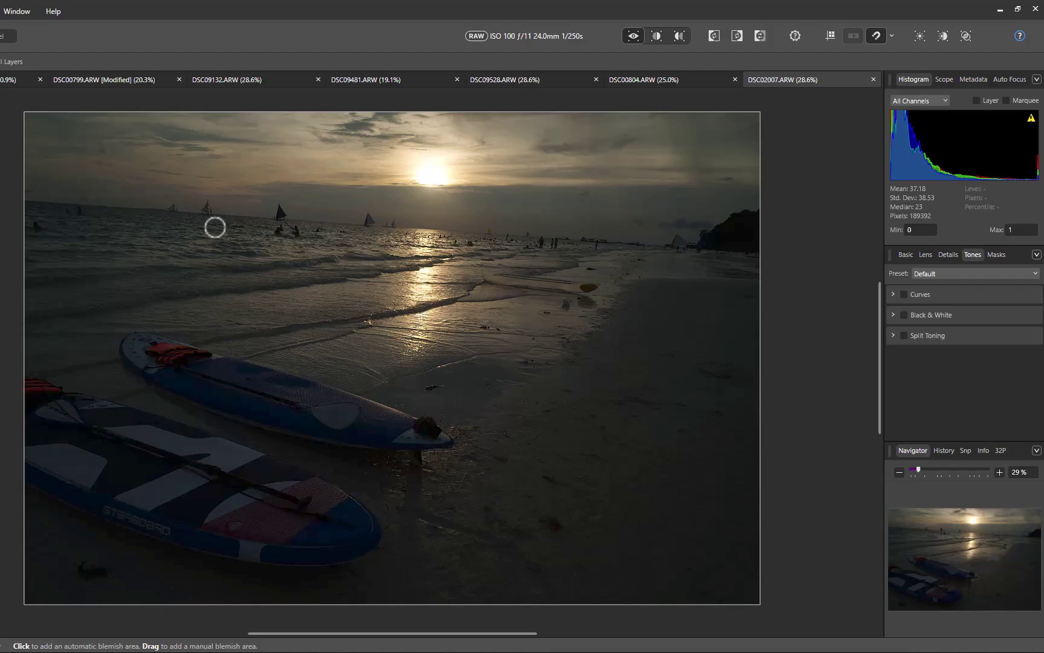
Step: Raise Exposure and enable Shadows & Highlights with Shadows at 100% and Highlights at -94%
left_click(906, 255)
left_click_drag(939, 325, 948, 324)
scroll(905, 405, "down", 3)
left_click(905, 406)
scroll(952, 375, "down", 2)
mouse_move(953, 378)
left_mouse_down()
mouse_move(966, 378)
mouse_move(908, 402)
mouse_move(883, 397)
mouse_move(897, 408)
left_mouse_up()
left_click_drag(963, 379, 1035, 387)
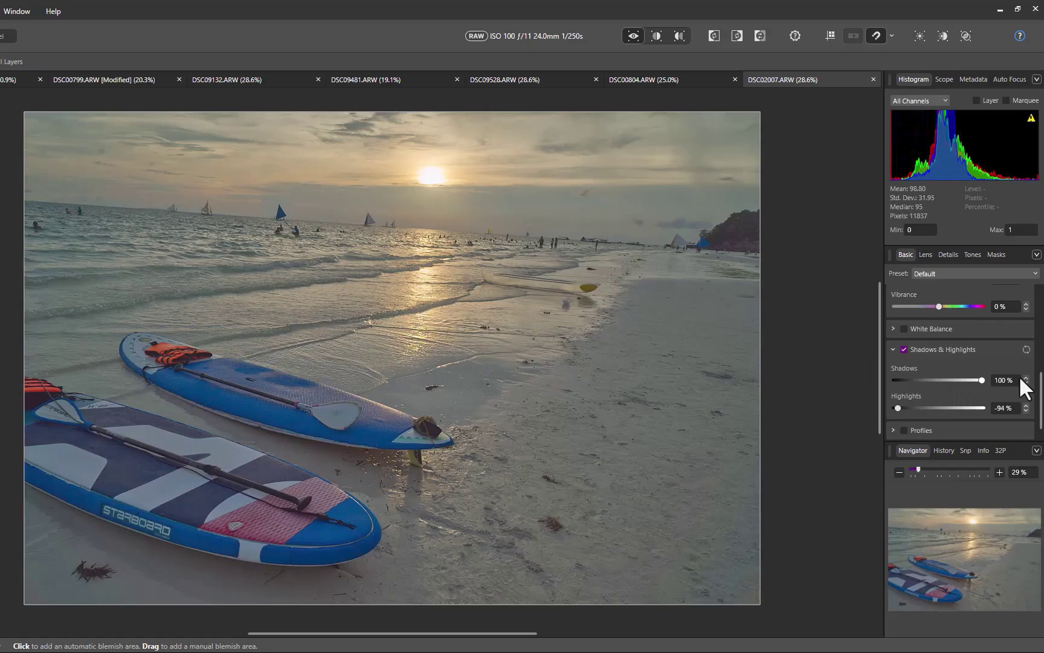
Step: Rewind History to the original, set Exposure to 1.207, and add a gradient mask
left_click(944, 450)
left_click_drag(1033, 469, 925, 469)
left_click_drag(938, 325, 946, 326)
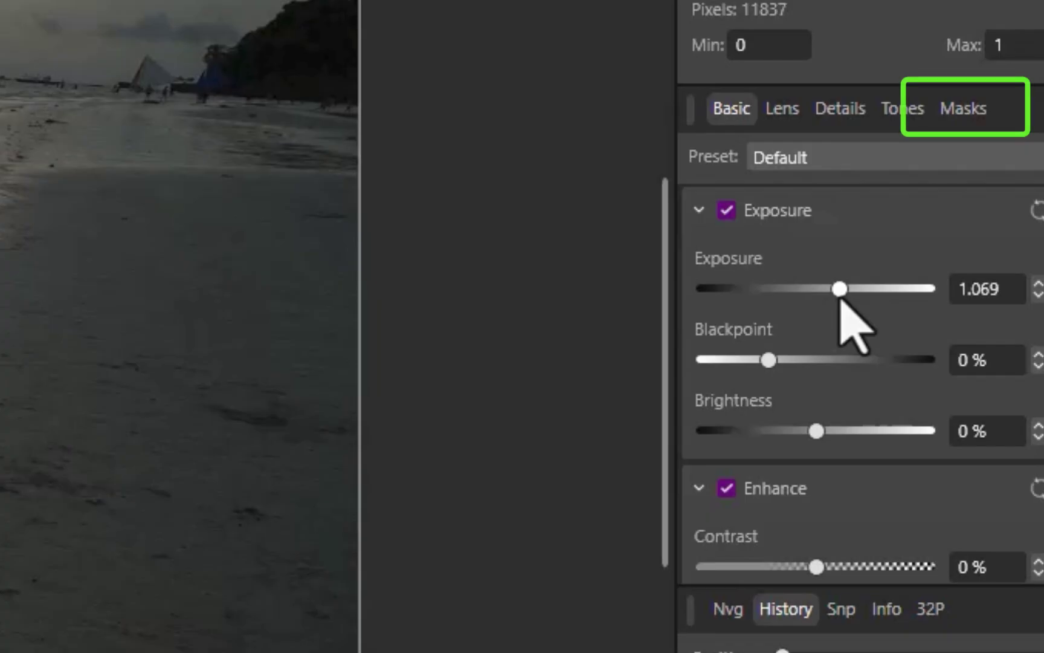
left_click_drag(840, 300, 844, 299)
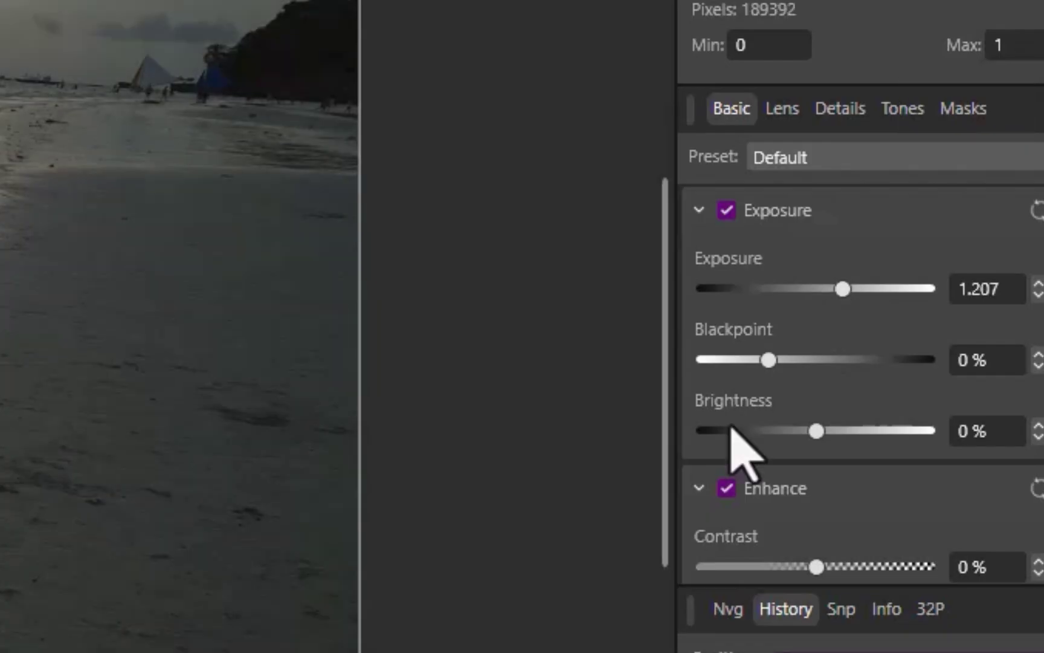
left_click(981, 116)
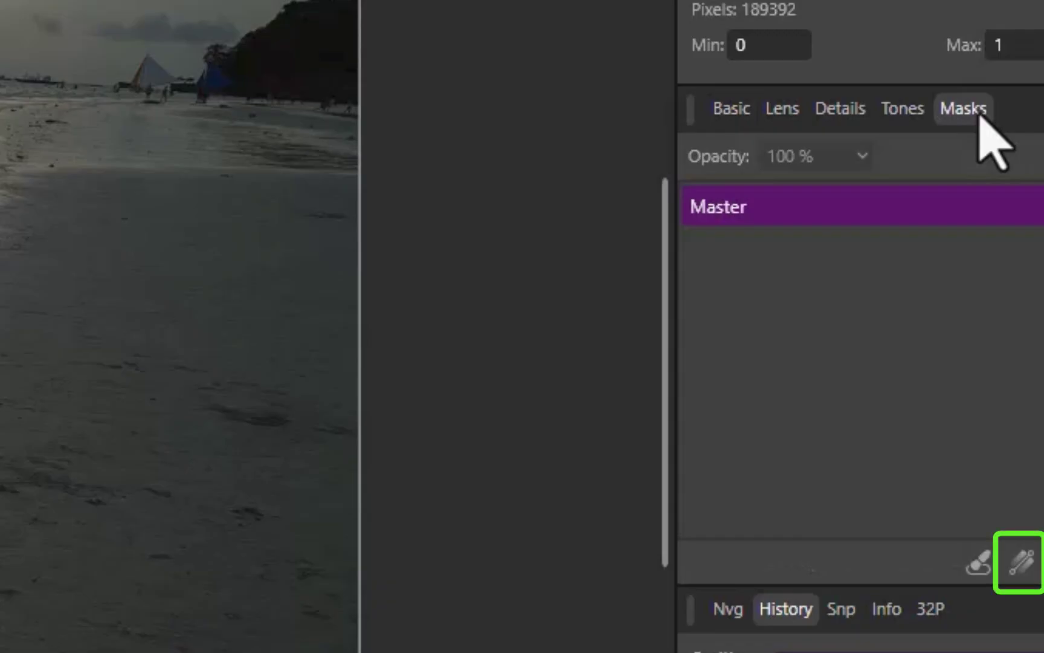
left_click(1030, 568)
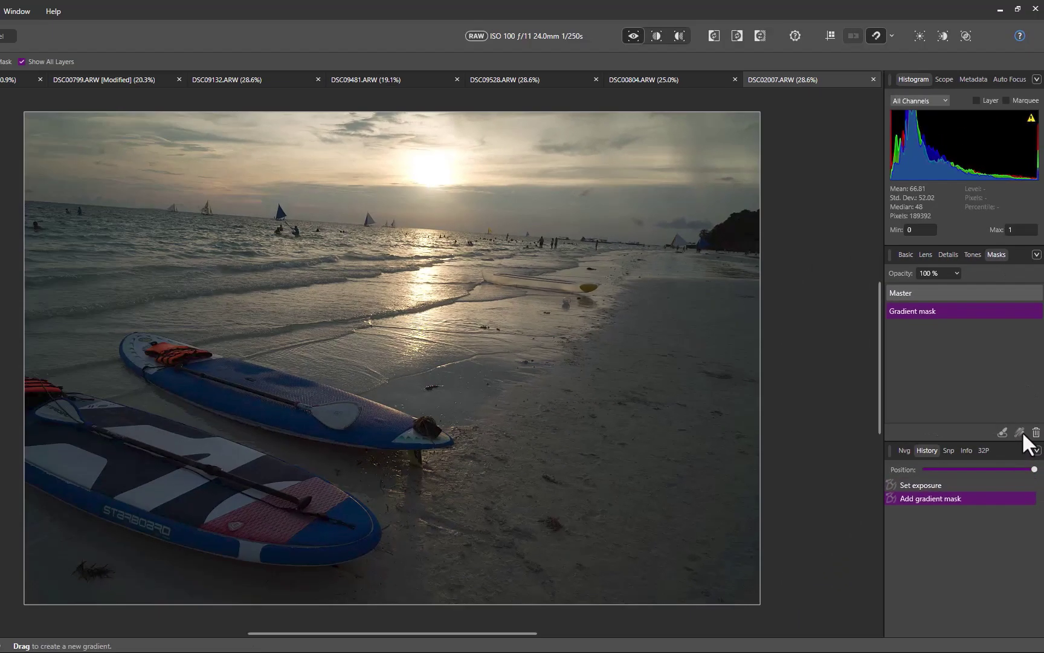
Step: Lay the gradient from the shoreline over the sand and paddleboards and raise its exposure
left_click_drag(298, 472, 345, 256)
left_click(906, 254)
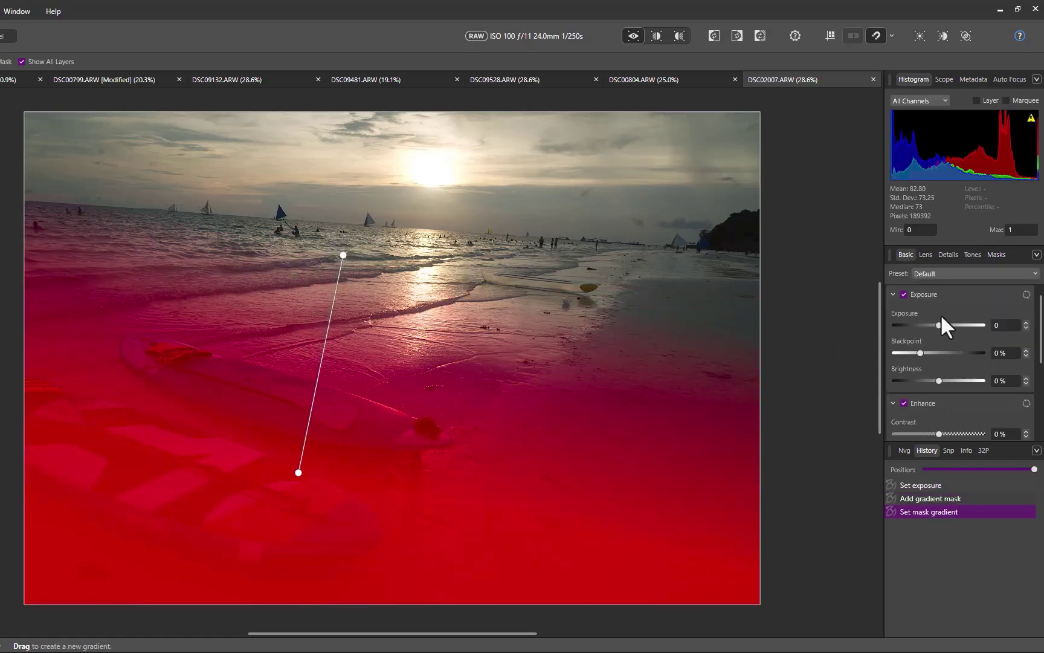
mouse_move(938, 326)
left_mouse_down()
mouse_move(950, 335)
mouse_move(933, 338)
mouse_move(947, 340)
left_mouse_up()
left_click(994, 256)
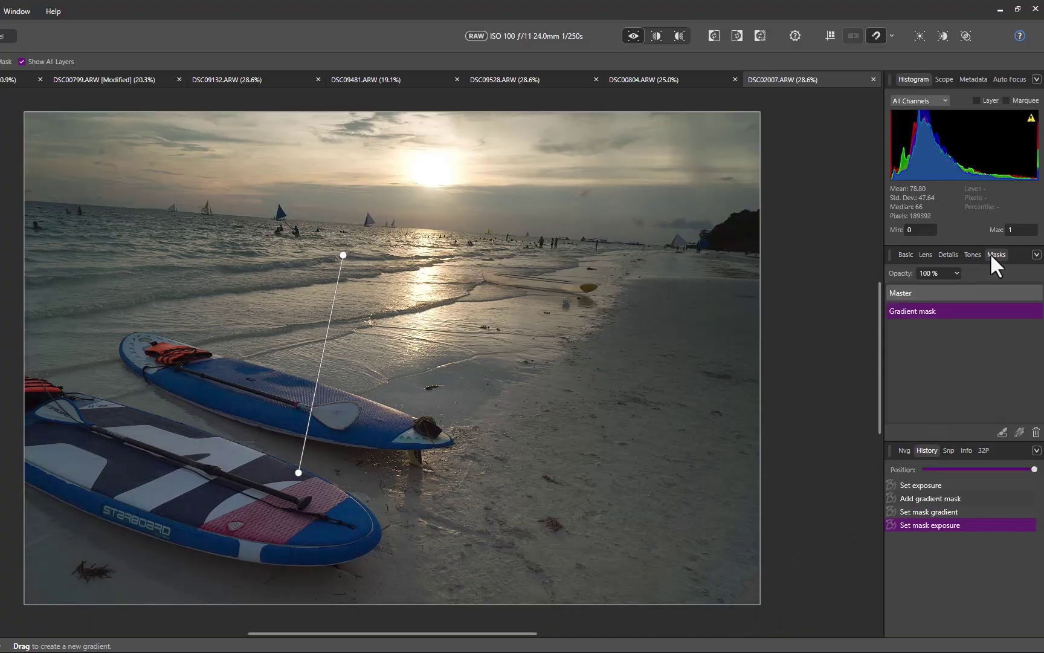
Step: Add a second gradient mask from the sun toward the water and lower its exposure to -0.517
left_click(1019, 432)
left_click_drag(437, 218, 434, 293)
left_click(906, 254)
left_click_drag(940, 324, 933, 324)
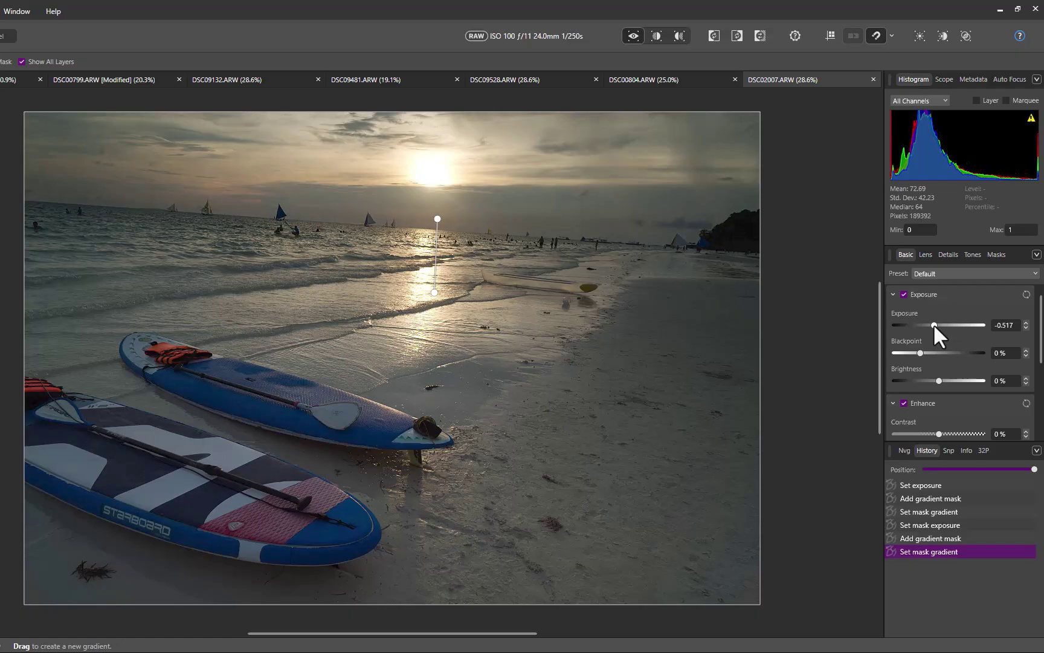
left_click_drag(933, 324, 933, 323)
Step: Set the gradient mask type to Elliptical for the next mask
left_click(996, 254)
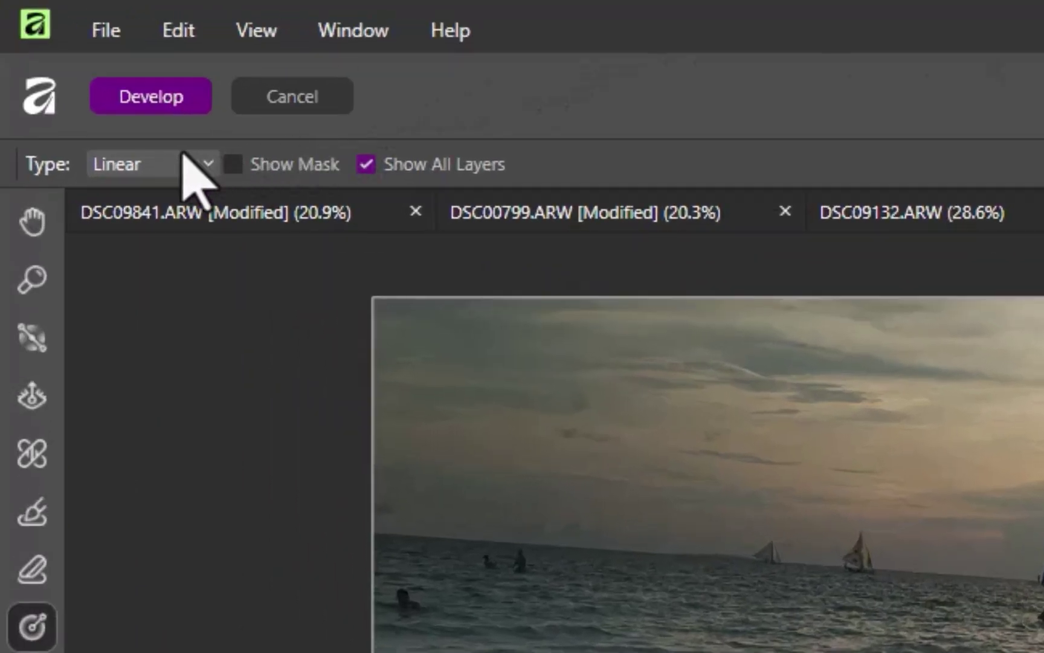
left_click(181, 160)
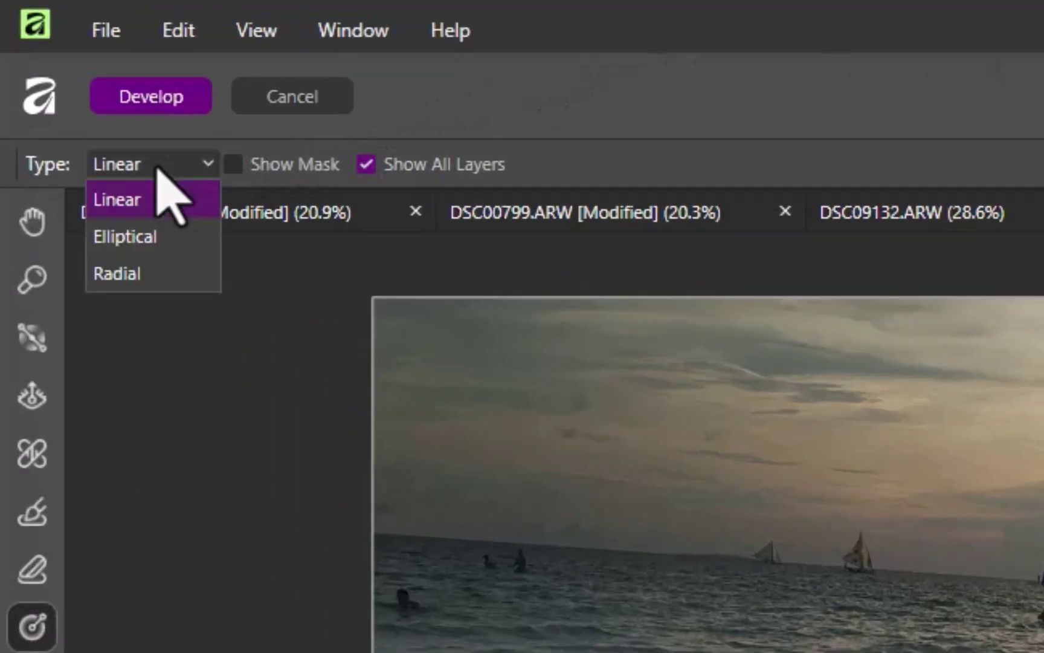
left_click(136, 239)
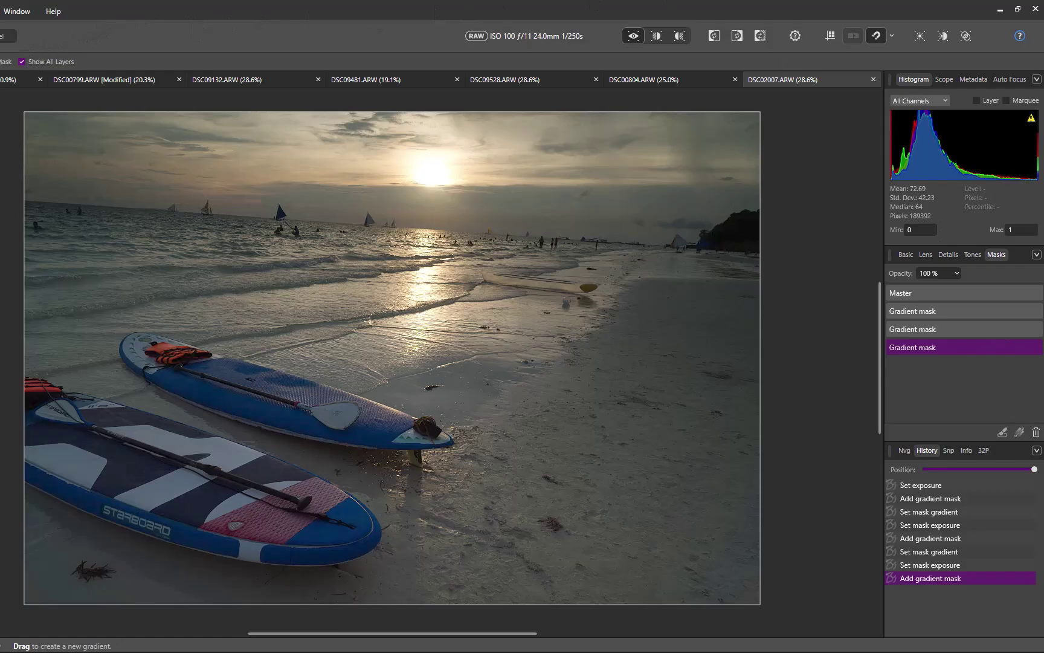
Step: Draw and reshape an elliptical mask covering both paddleboards in the lower left
left_click_drag(195, 431, 466, 504)
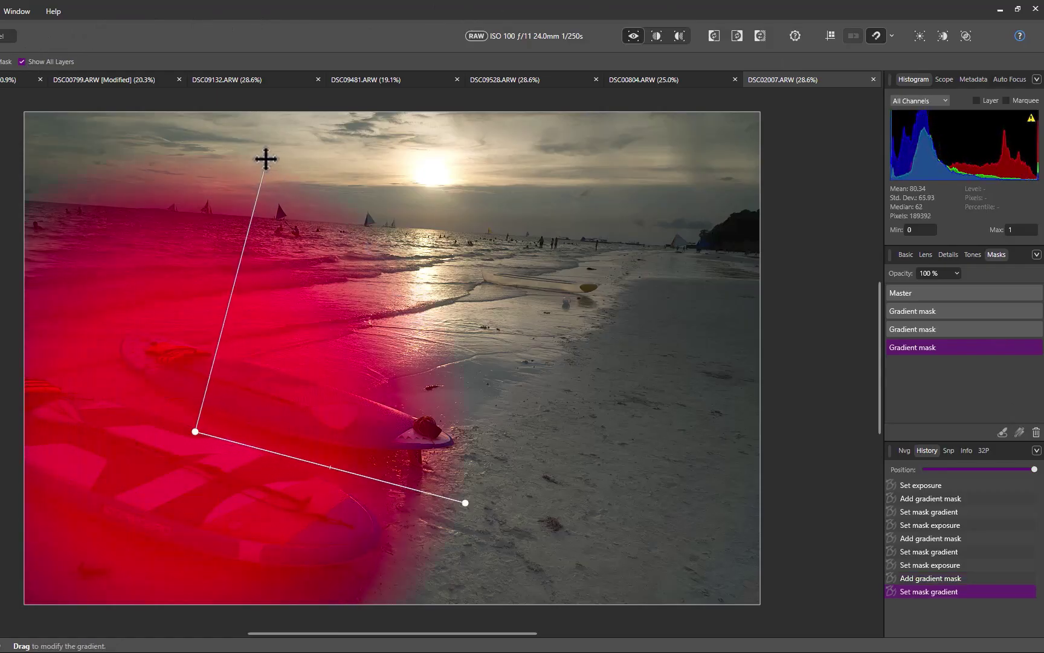
left_click_drag(266, 159, 235, 252)
left_click_drag(468, 490, 515, 499)
Step: Adjust the boards mask's exposure and raise its Saturation to 50%
left_click(906, 254)
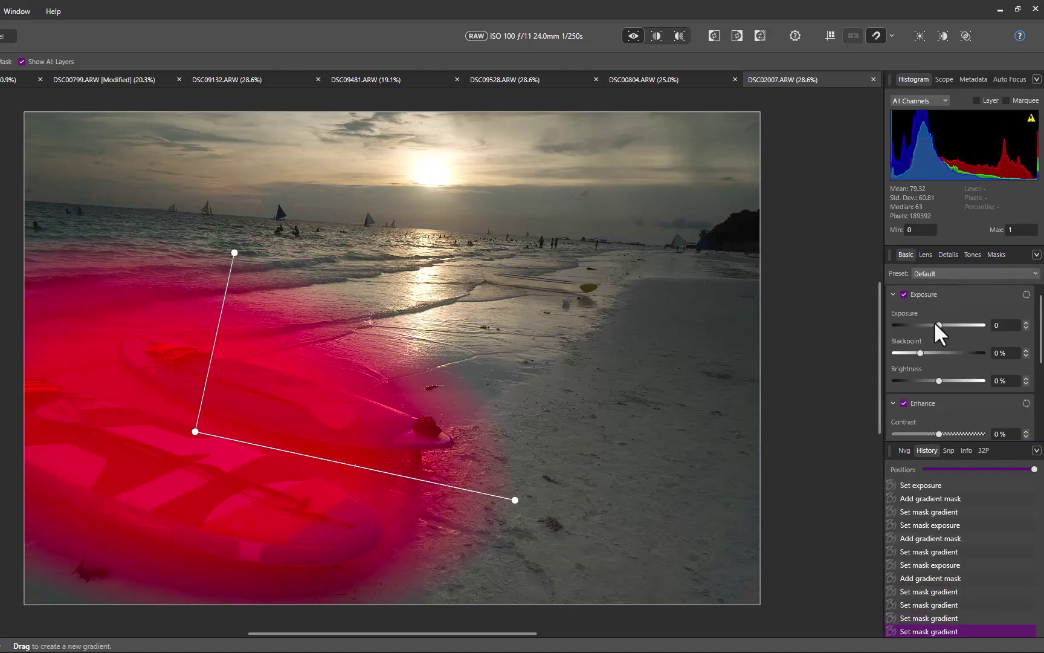
left_click(936, 325)
scroll(922, 360, "down", 3)
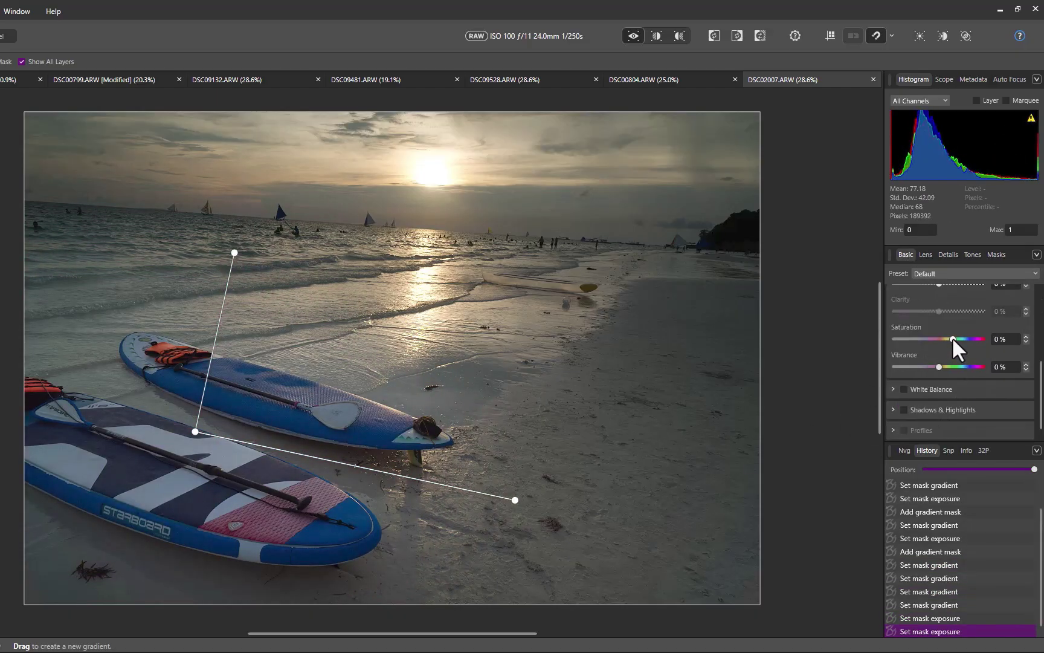
left_click_drag(953, 339, 1032, 339)
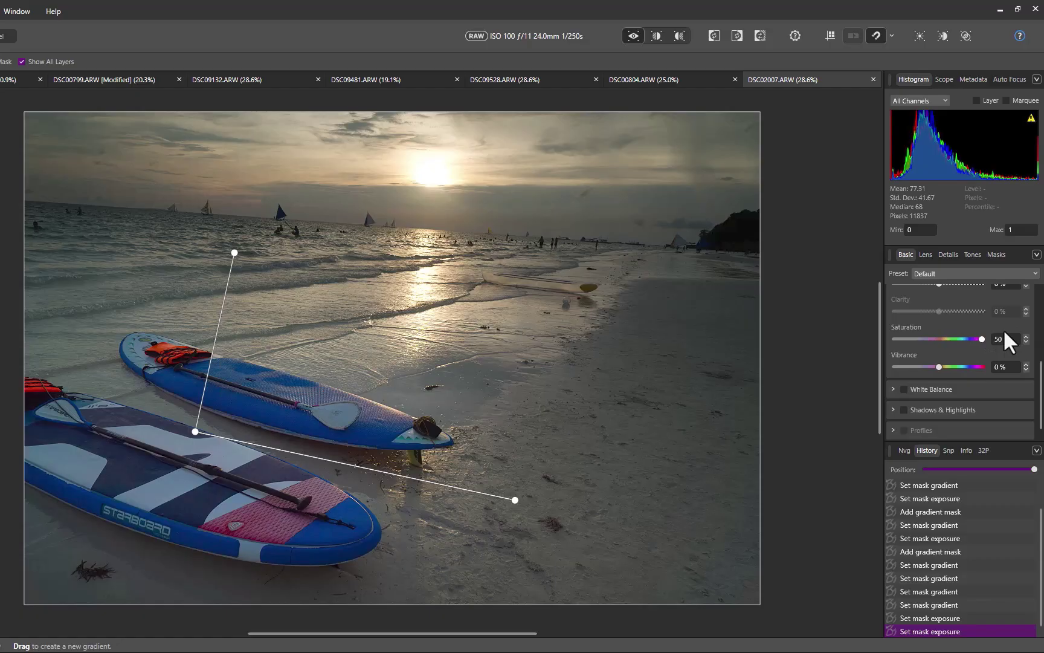
Step: Select the gradient mask over the sun's reflection and enable White Balance in its Basic settings
left_click(994, 254)
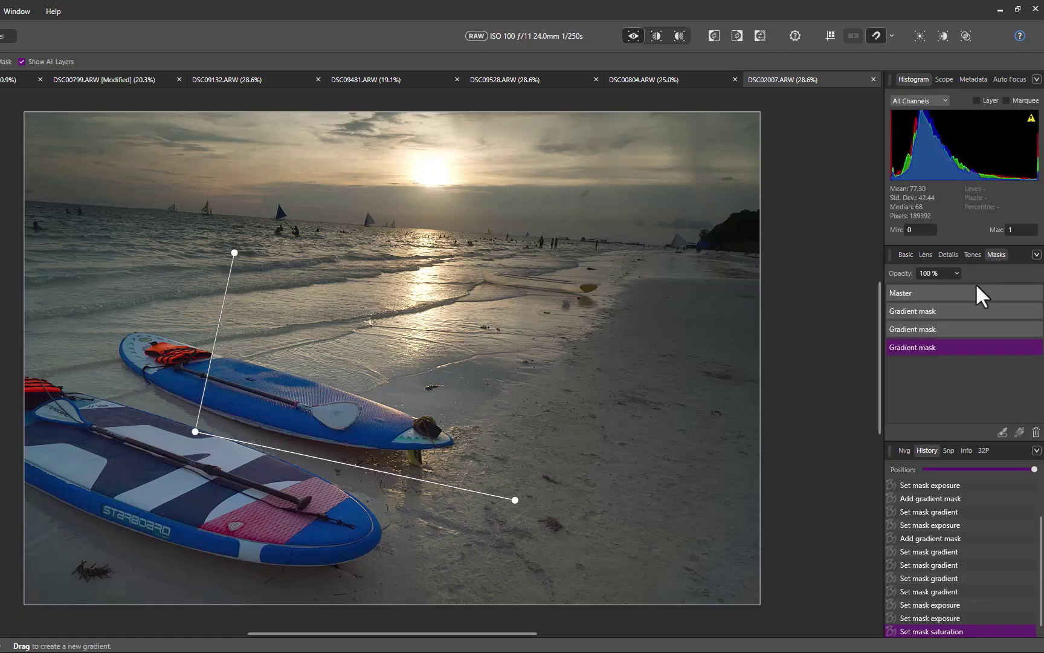
left_click(920, 329)
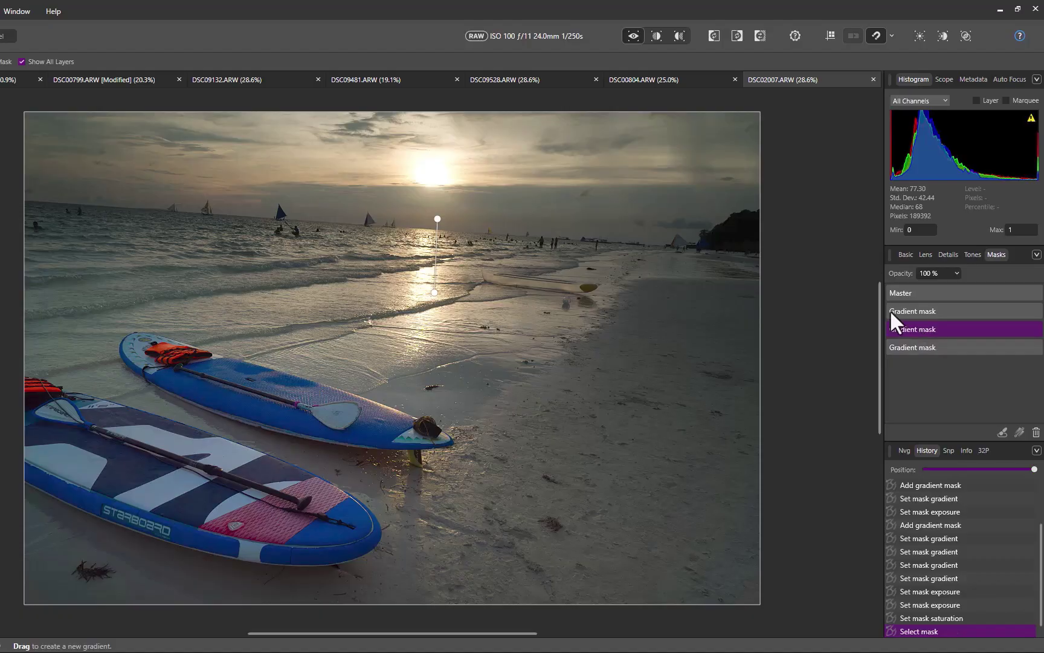
left_click(972, 311)
left_click(954, 329)
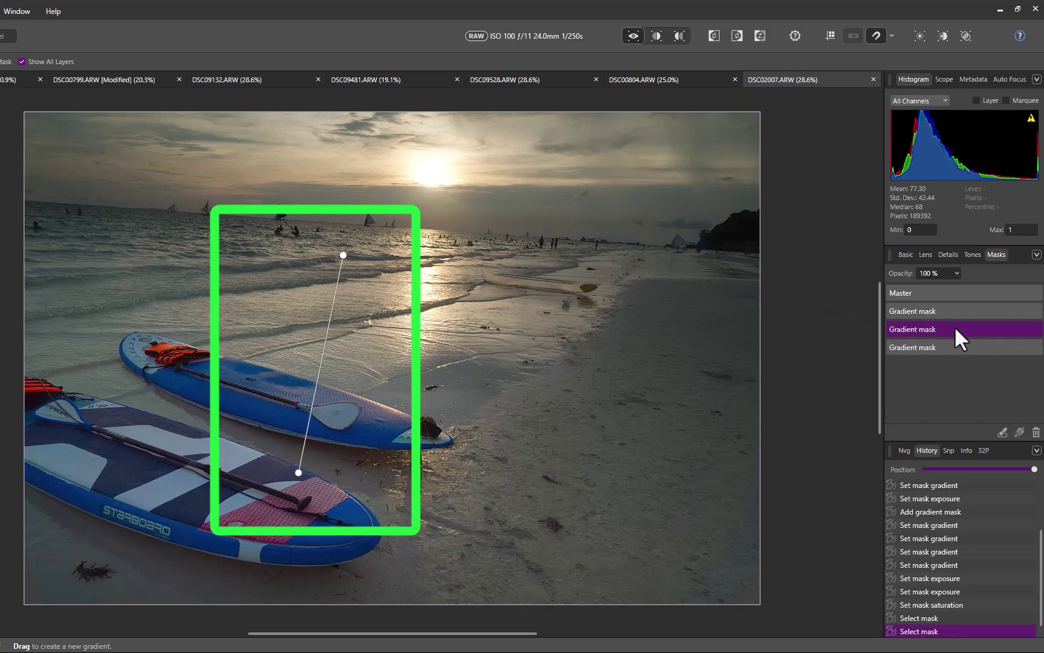
left_click(955, 329)
left_click(906, 254)
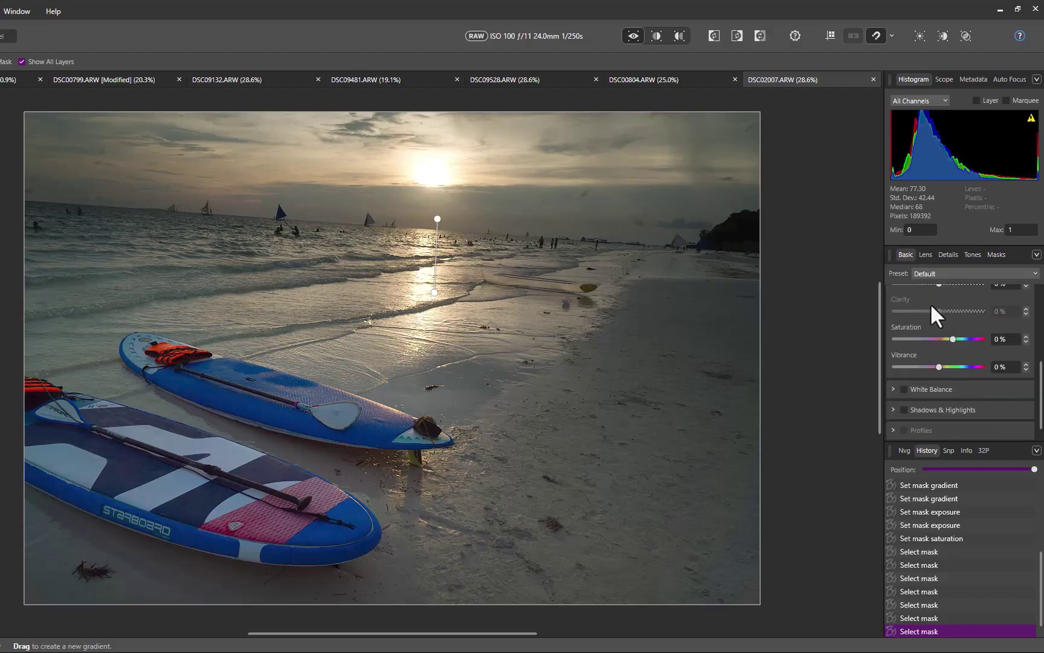
left_click(903, 390)
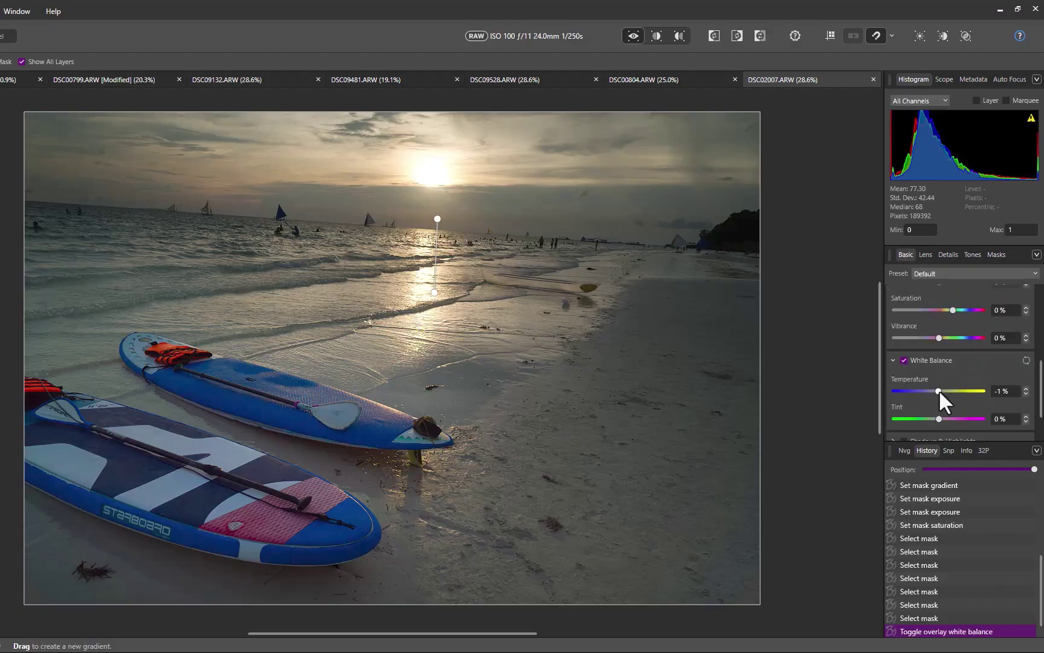
Step: Raise Temperature, apply a slightly rotated crop to level the horizon, and check the Before/After split
left_click_drag(938, 389, 957, 392)
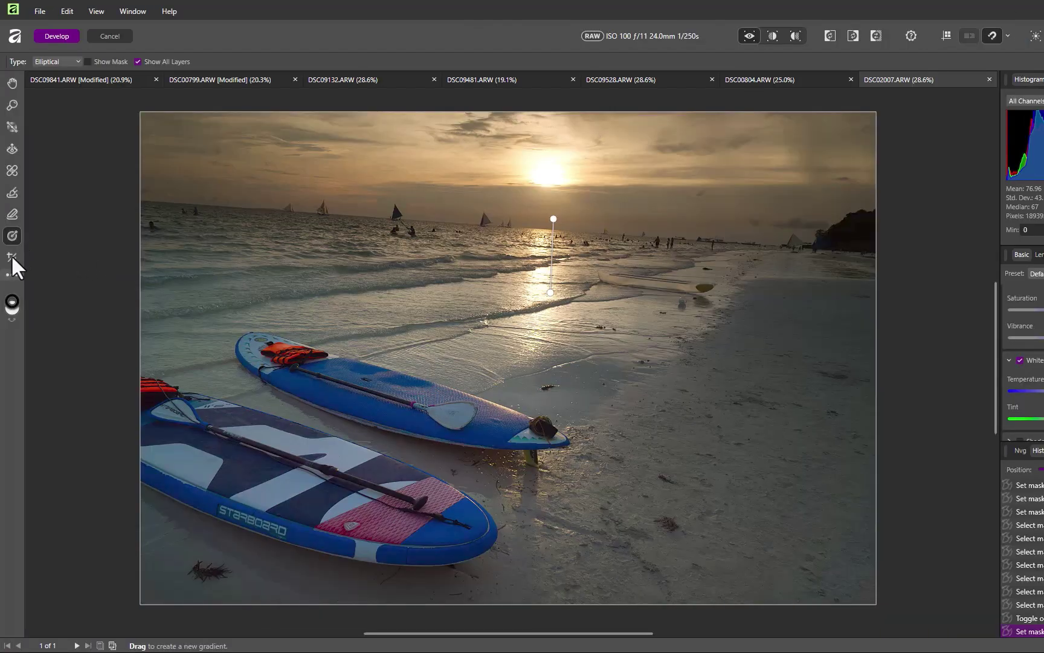
left_click(12, 257)
left_click_drag(898, 560, 898, 537)
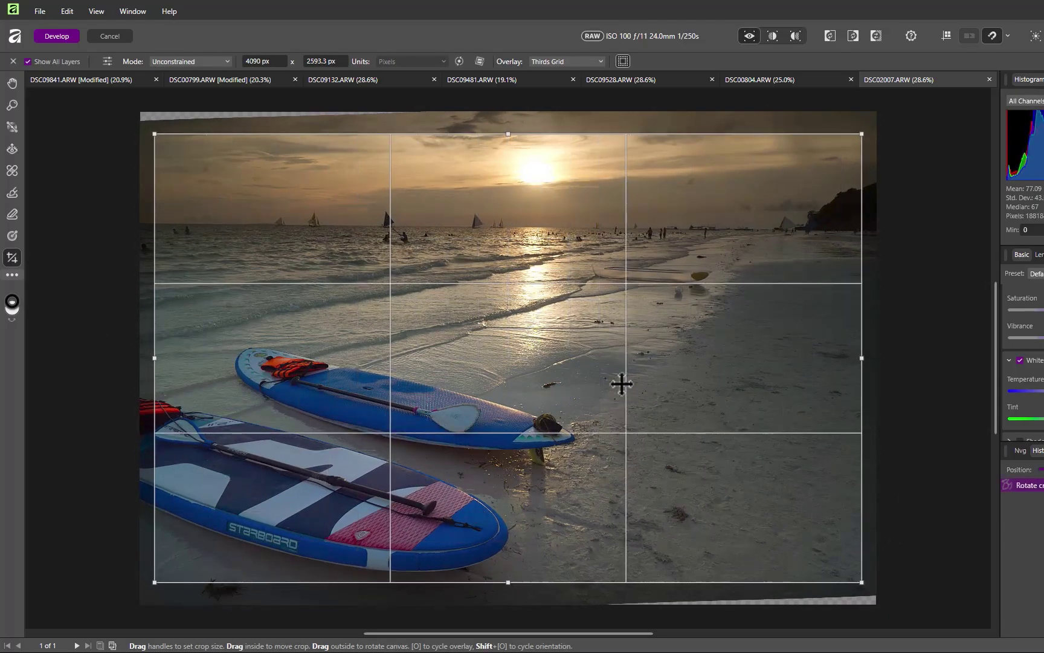
key("Return")
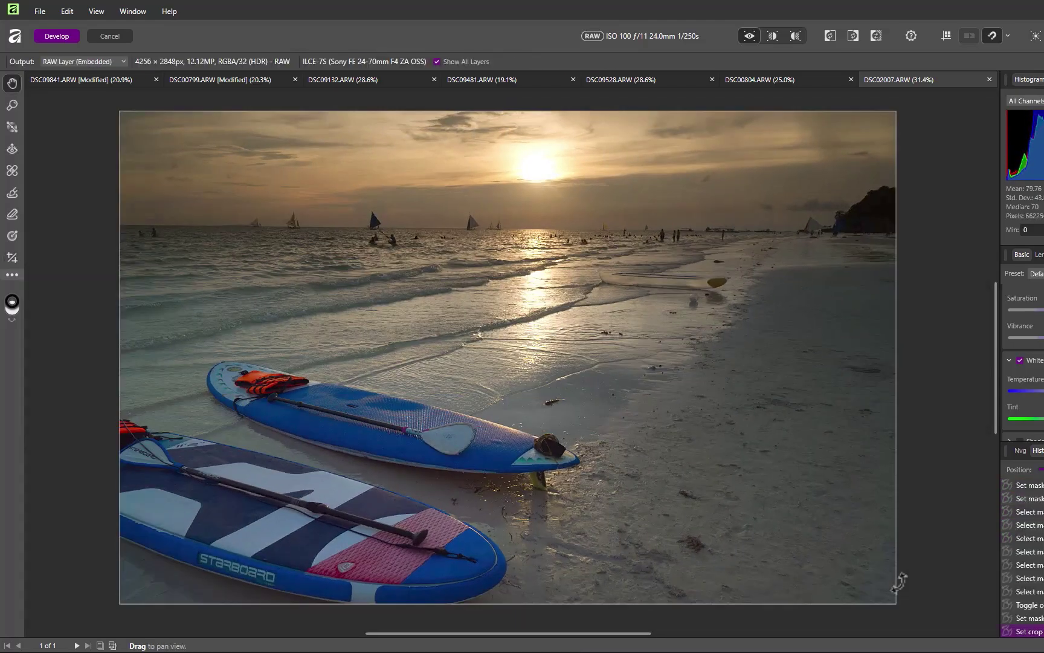
left_click(772, 36)
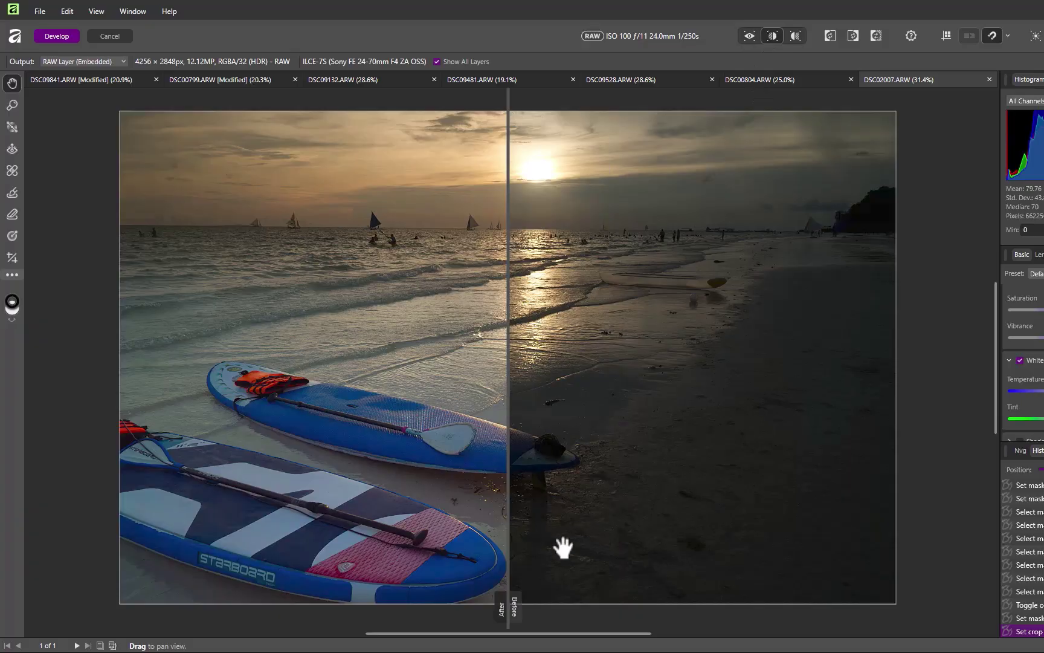
left_click_drag(506, 609, 902, 611)
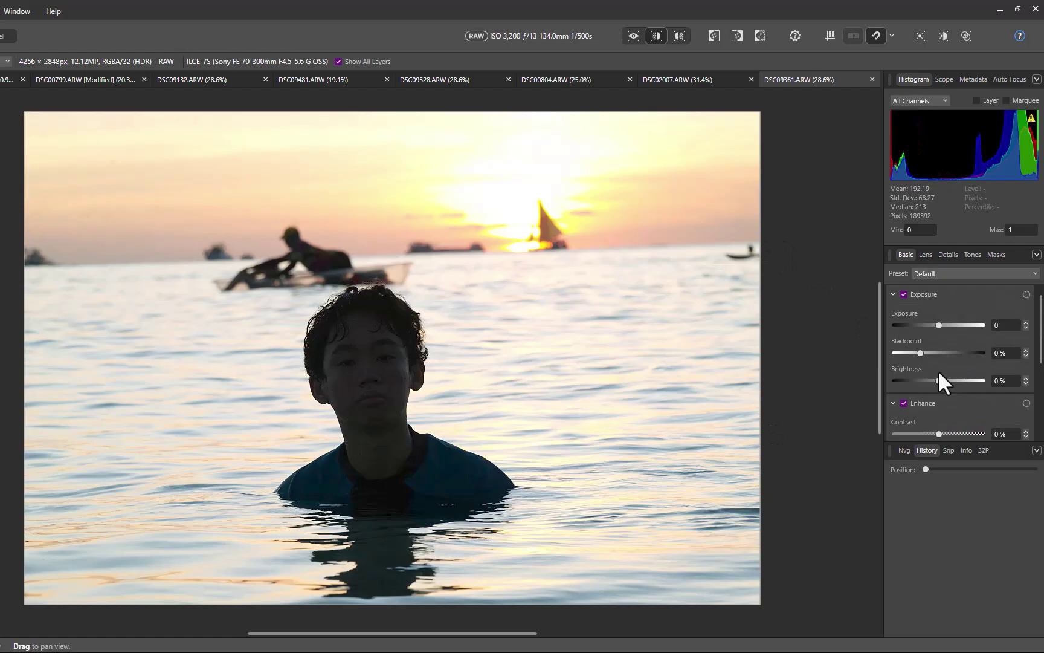
Step: Lower the exposure of the DSC09361.ARW sunset photo to -1.552
left_click_drag(939, 325, 926, 324)
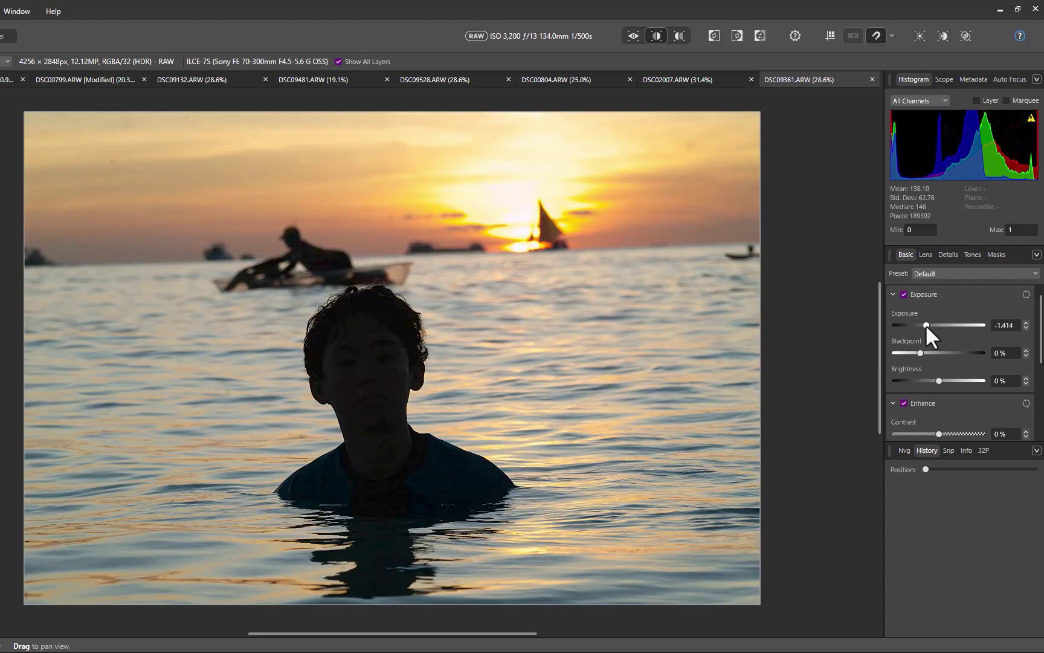
left_click_drag(926, 325, 924, 325)
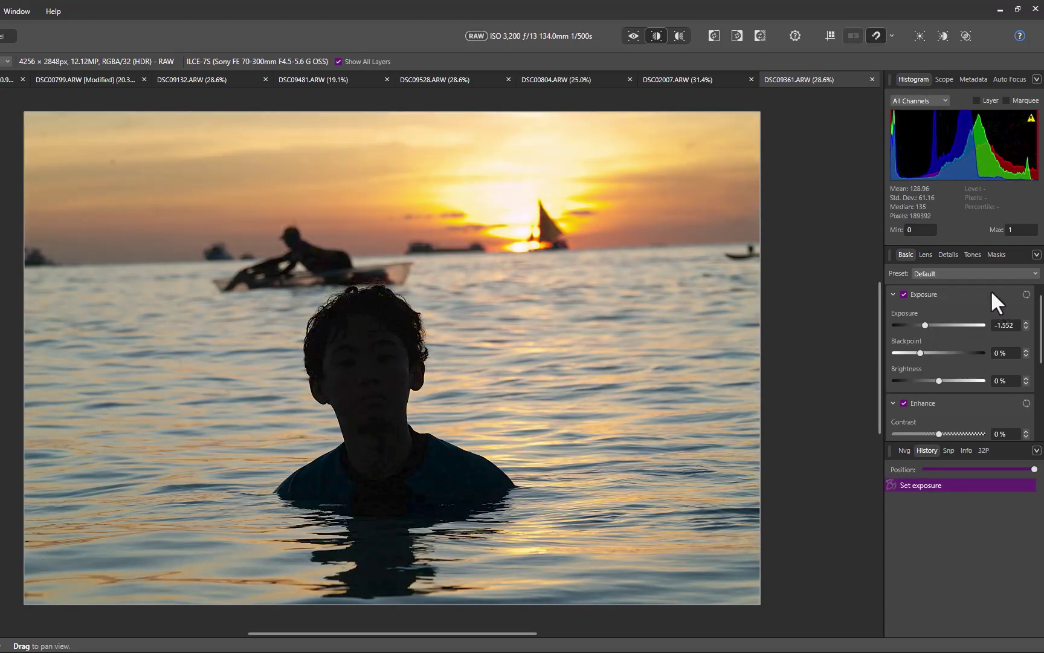
left_click(991, 256)
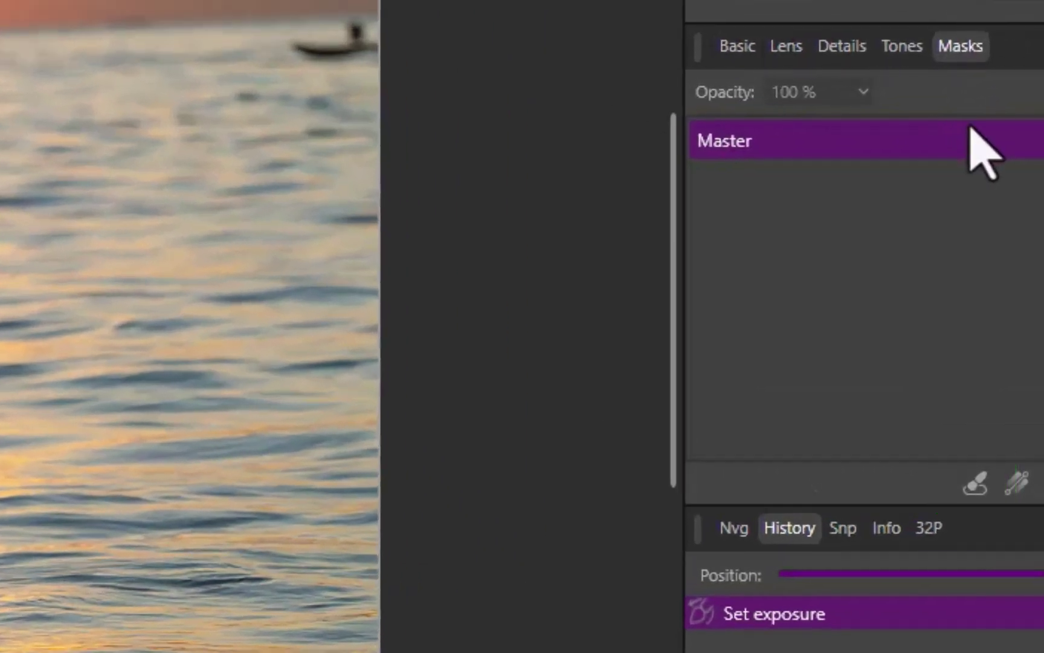
Step: Paint an edge-aware brush mask over the boy in the sea
left_click(974, 484)
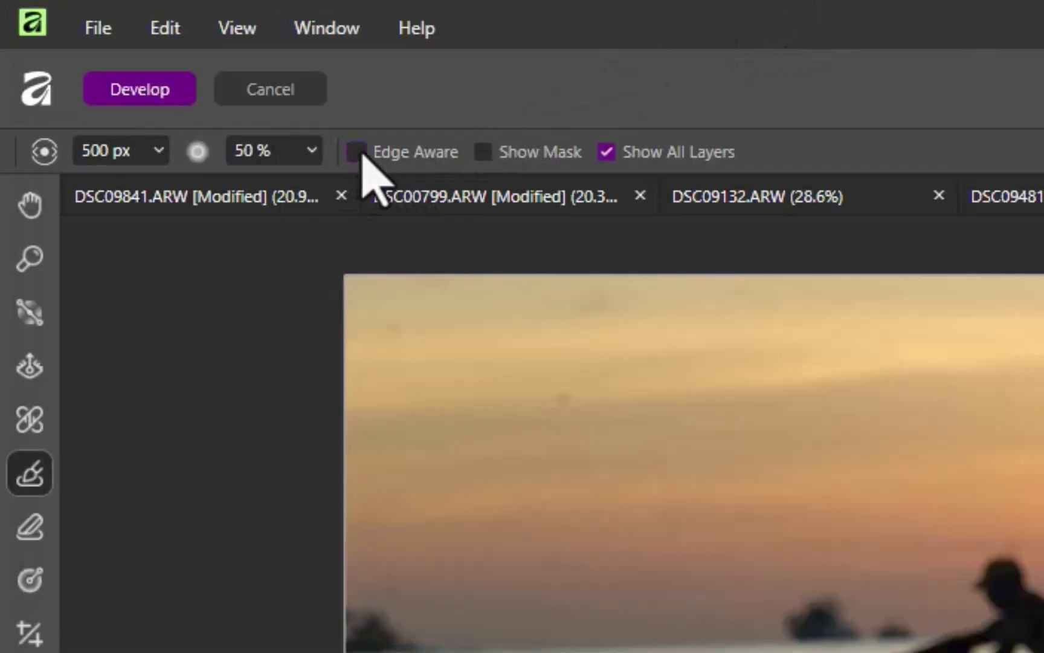
left_click(358, 154)
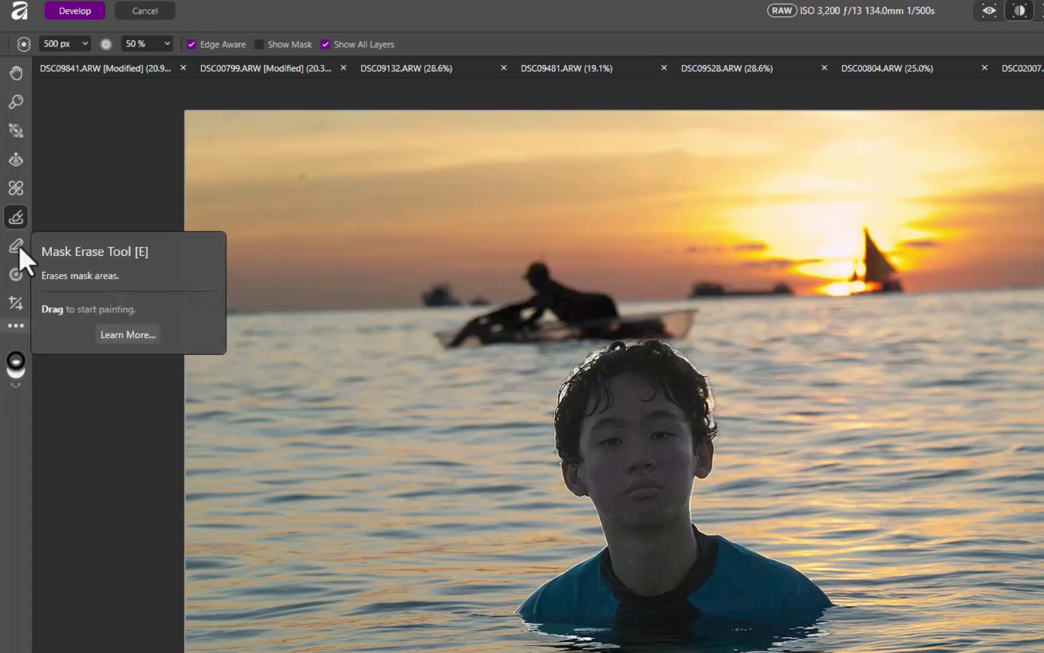
left_click(17, 245)
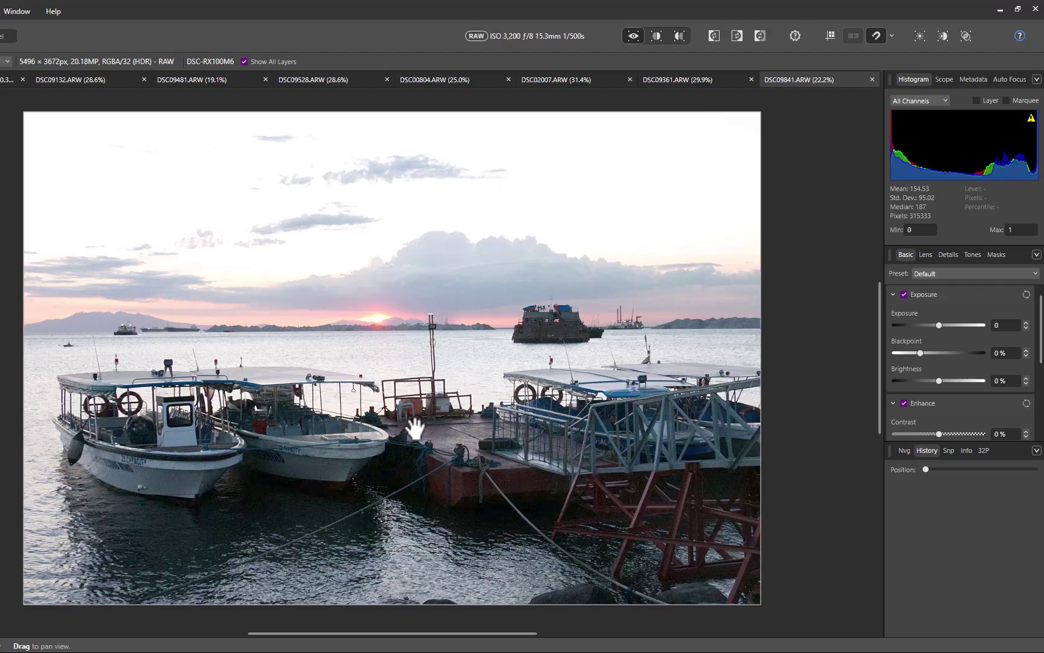
Step: Darken the harbour photo's exposure and enable shadows and highlights correction
left_click_drag(938, 325, 927, 332)
scroll(936, 356, "down", 4)
left_click(949, 376)
left_click_drag(938, 408, 939, 378)
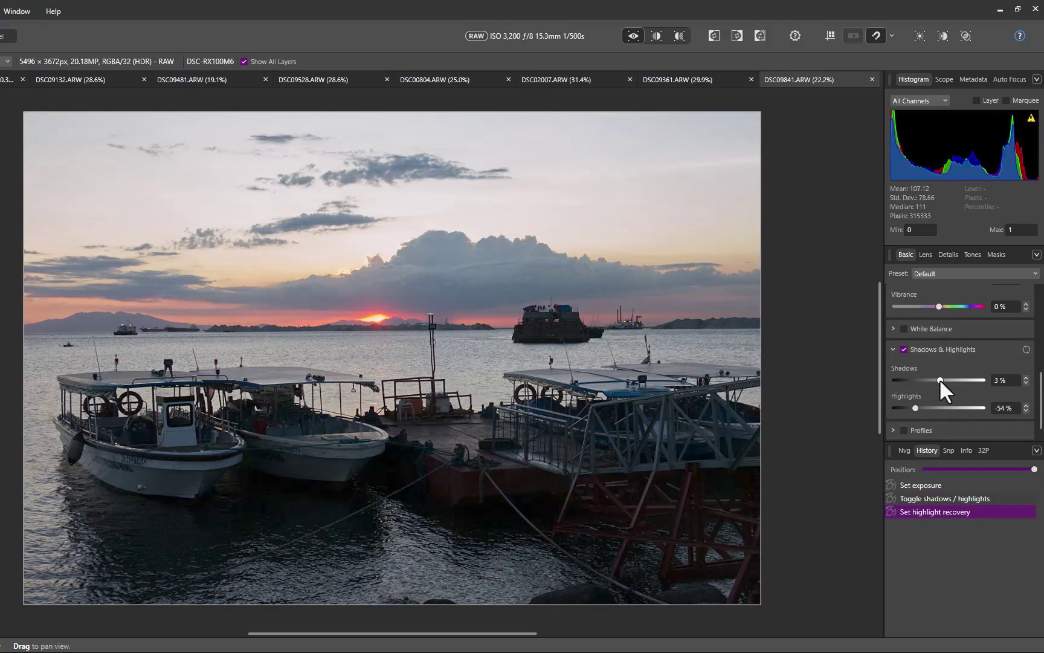
Step: Add a gradient mask from the sun down to the pier and raise its exposure to 1.621
key("g")
left_click_drag(381, 321, 376, 468)
left_click(904, 254)
left_click_drag(947, 324, 949, 325)
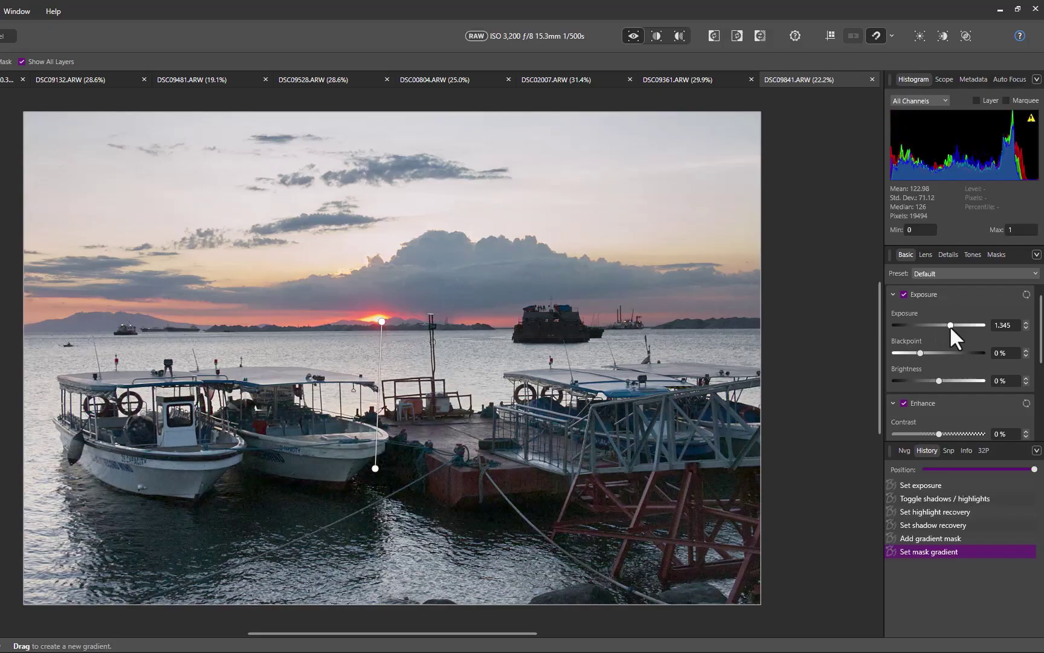
left_click_drag(949, 326, 952, 326)
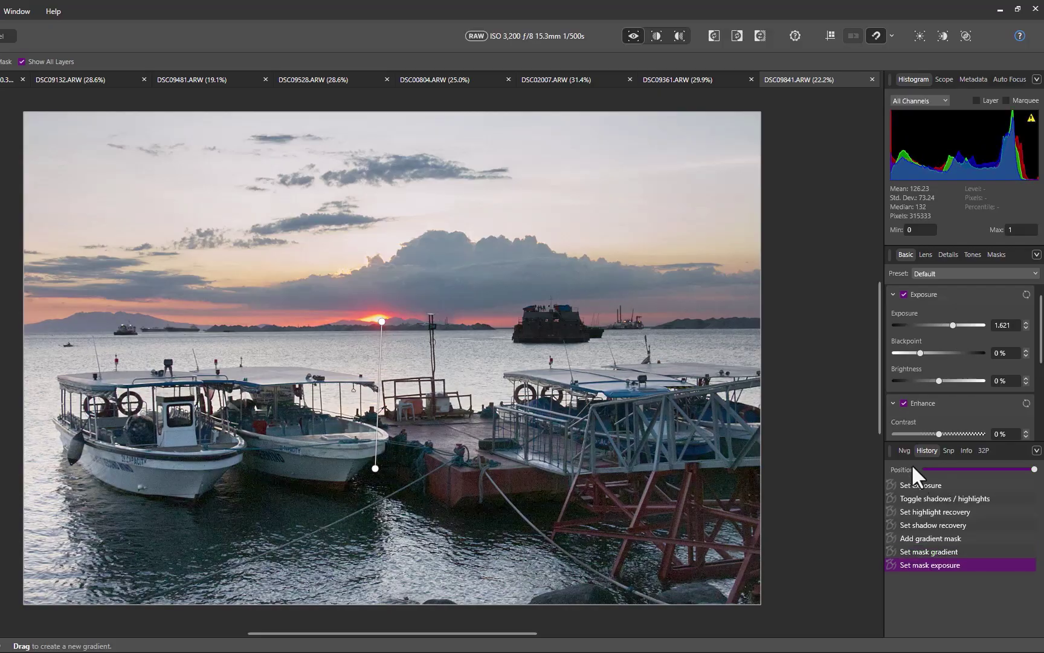
key("ctrl+1")
scroll(263, 521, "down", 5)
scroll(263, 521, "left", 8)
scroll(753, 553, "up", 1)
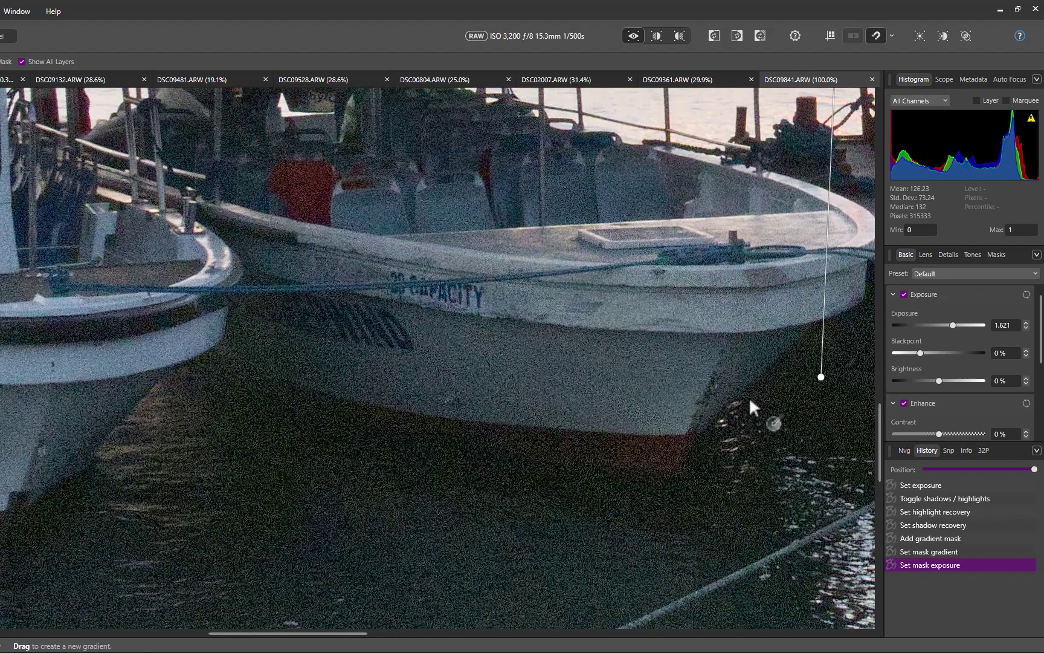
Step: Target the Master adjustments instead of the gradient mask and return to Details settings
left_click(948, 254)
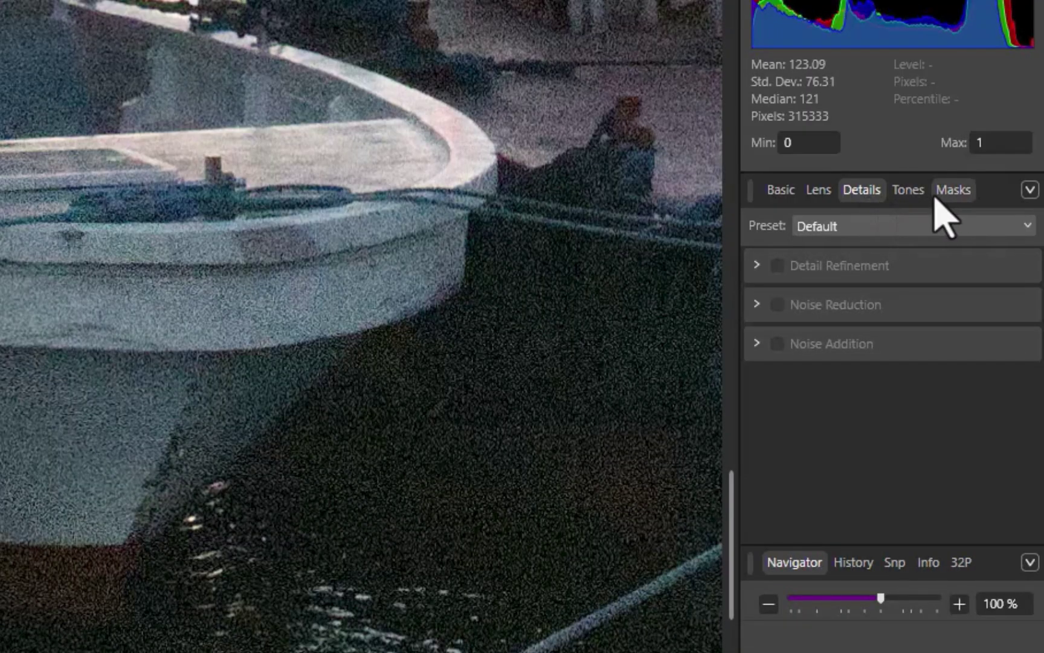
left_click(950, 191)
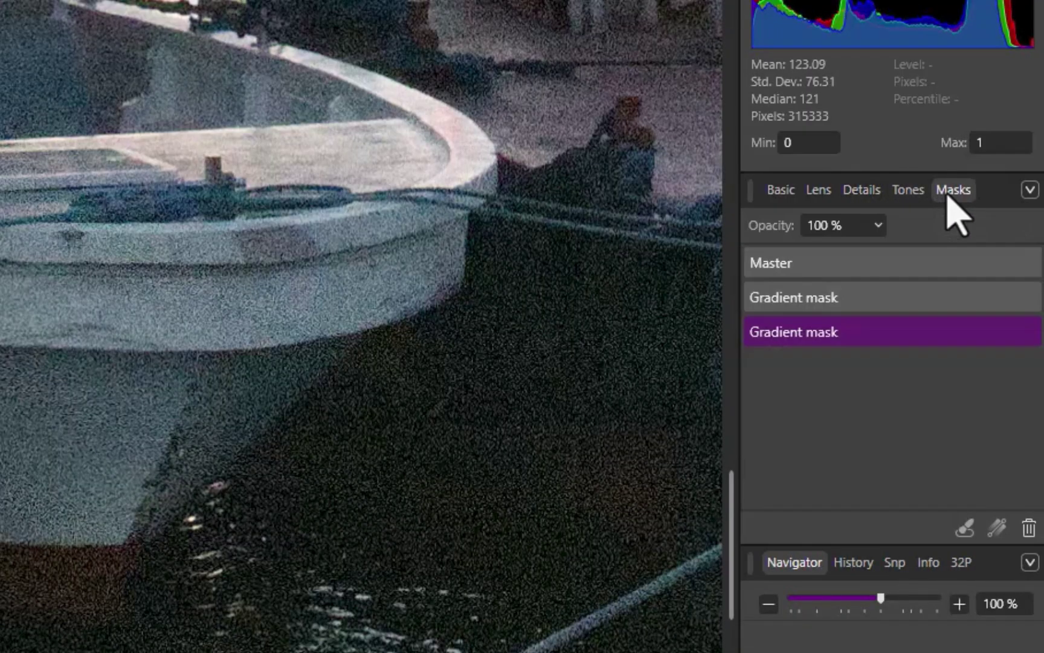
left_click(777, 268)
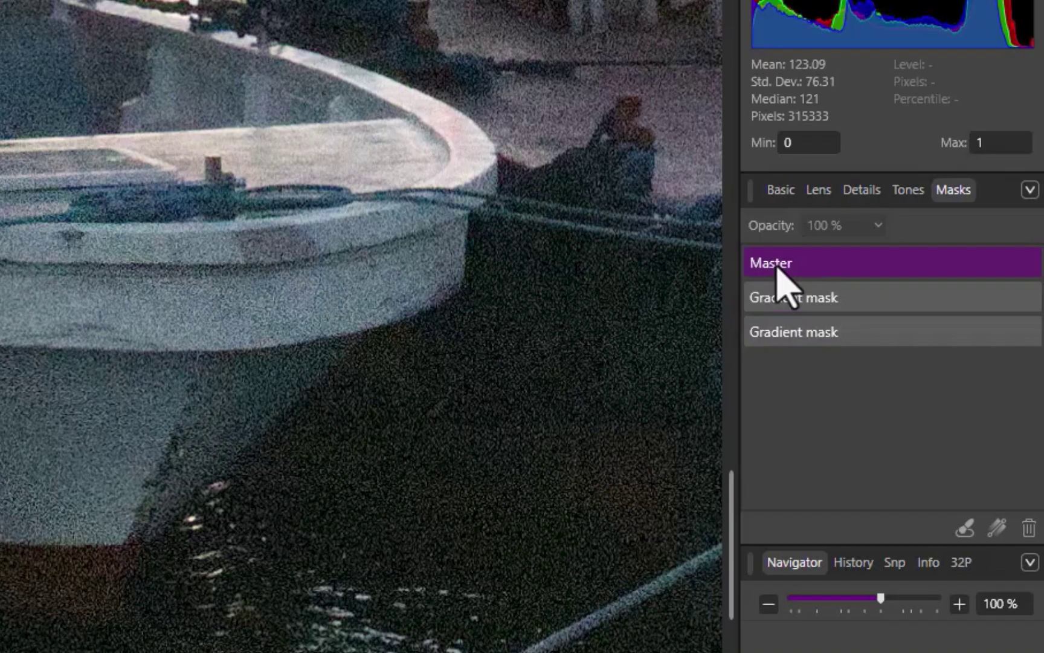
left_click(861, 189)
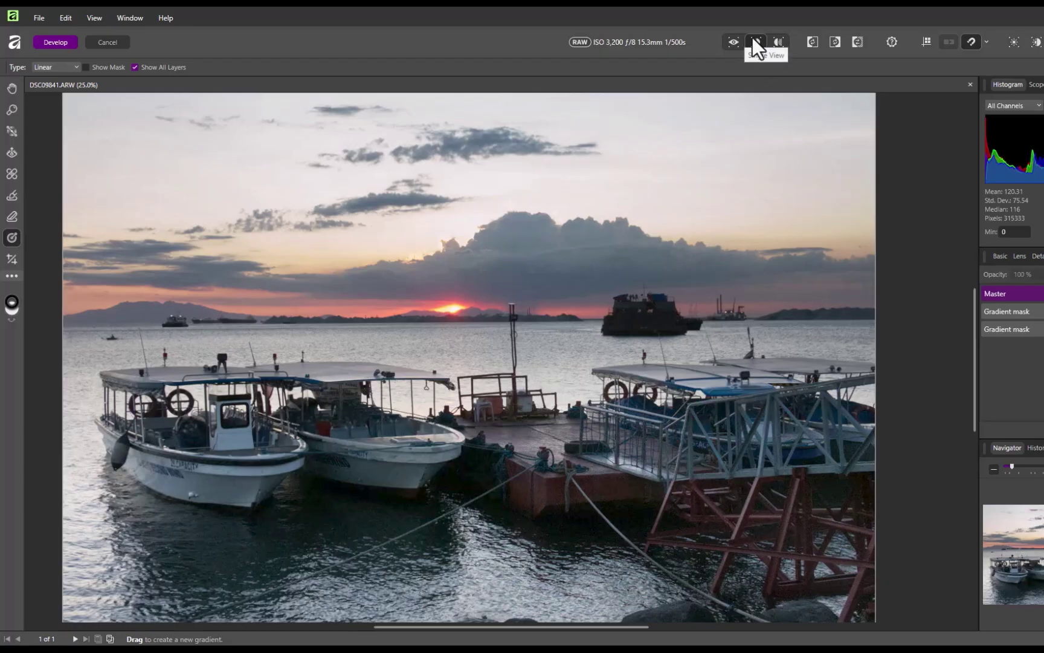
Step: Compare the edit with the original in Split View, then apply the development
left_click(755, 42)
left_click_drag(403, 554, 991, 234)
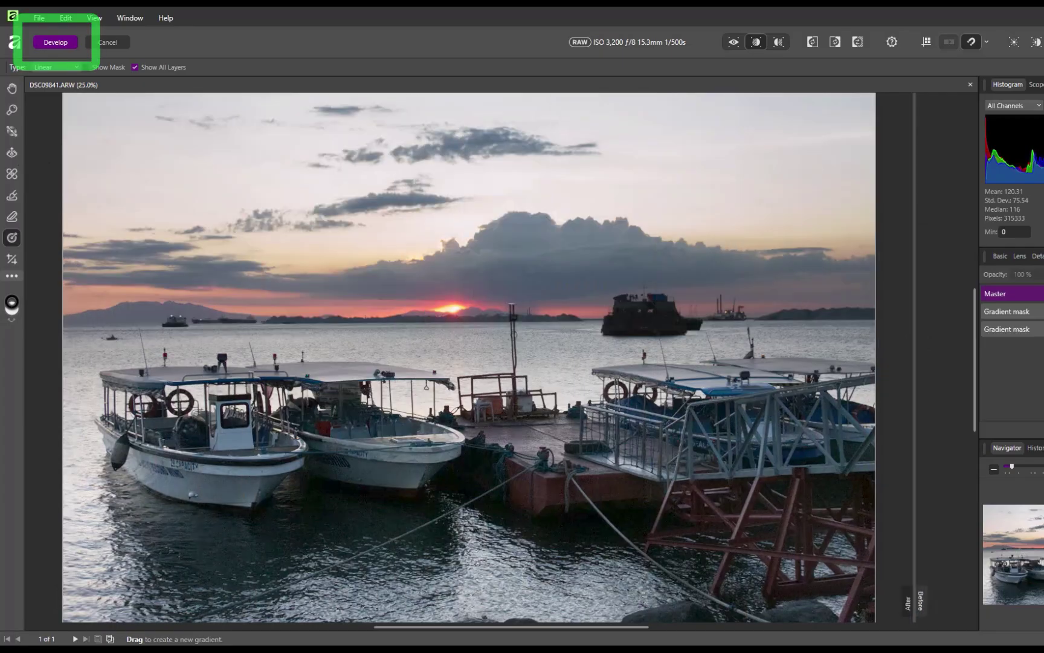
left_click(49, 42)
Step: Open the Export dialog via File > Export > Export..
left_click(36, 17)
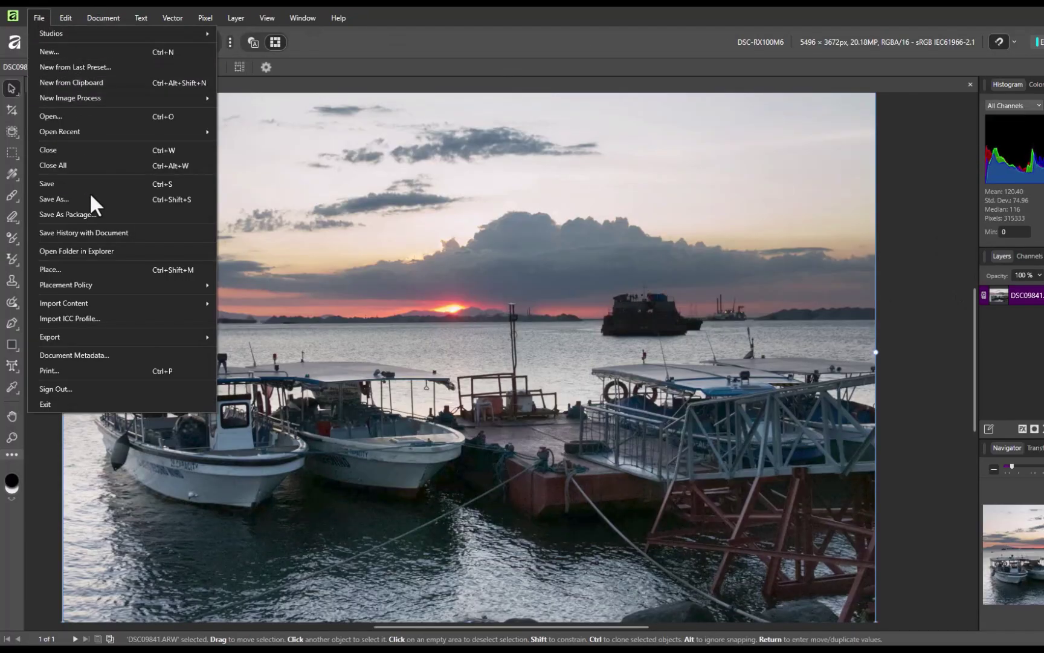
mouse_move(75, 332)
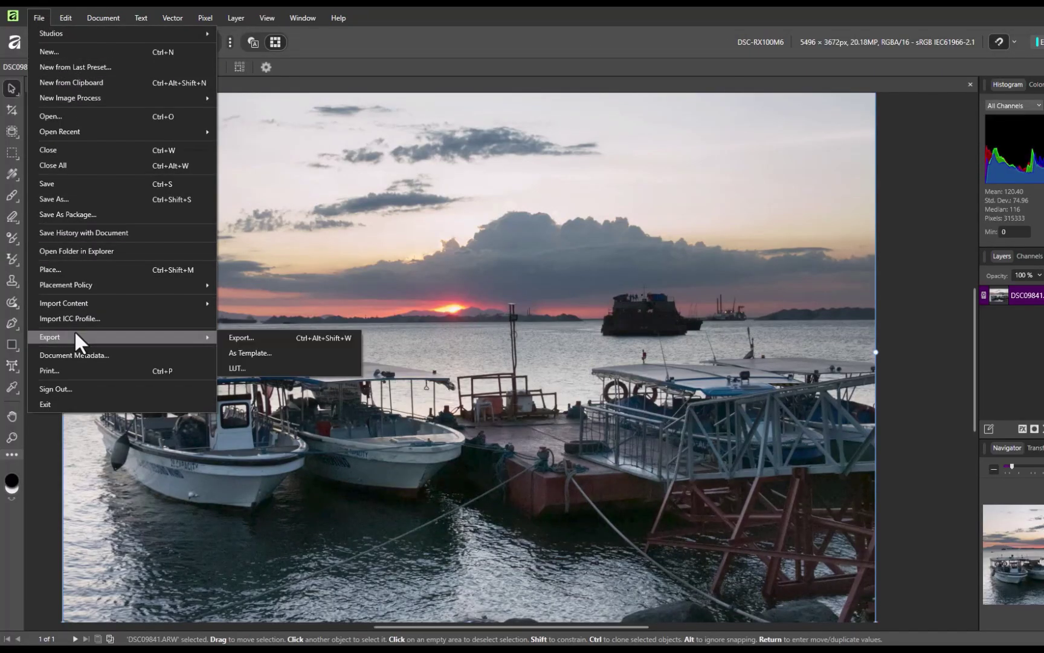
left_click(230, 337)
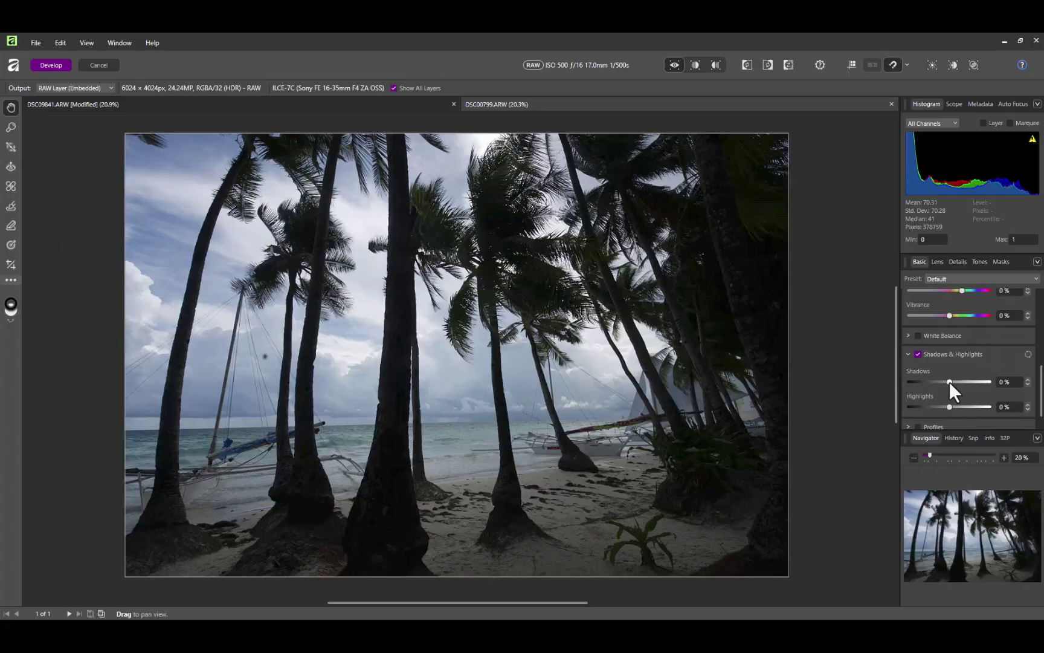
Step: Raise the palm-beach photo's shadows and exposure, with 38% clarity and 28% vibrance
mouse_move(950, 381)
left_mouse_down()
mouse_move(967, 382)
mouse_move(954, 390)
mouse_move(966, 391)
left_mouse_up()
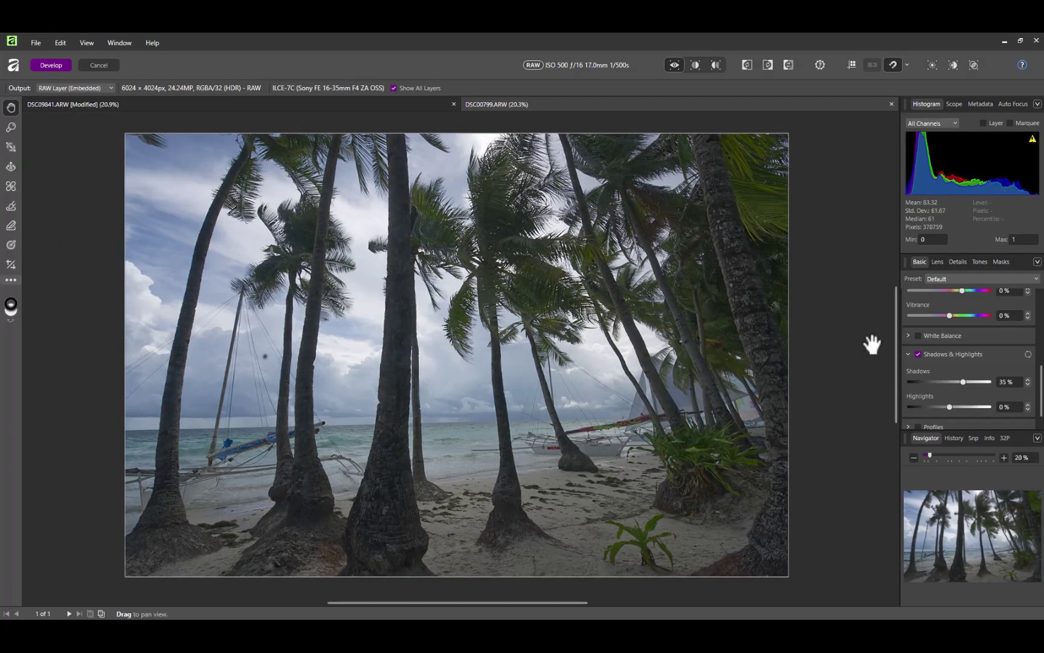
scroll(973, 340, "up", 5)
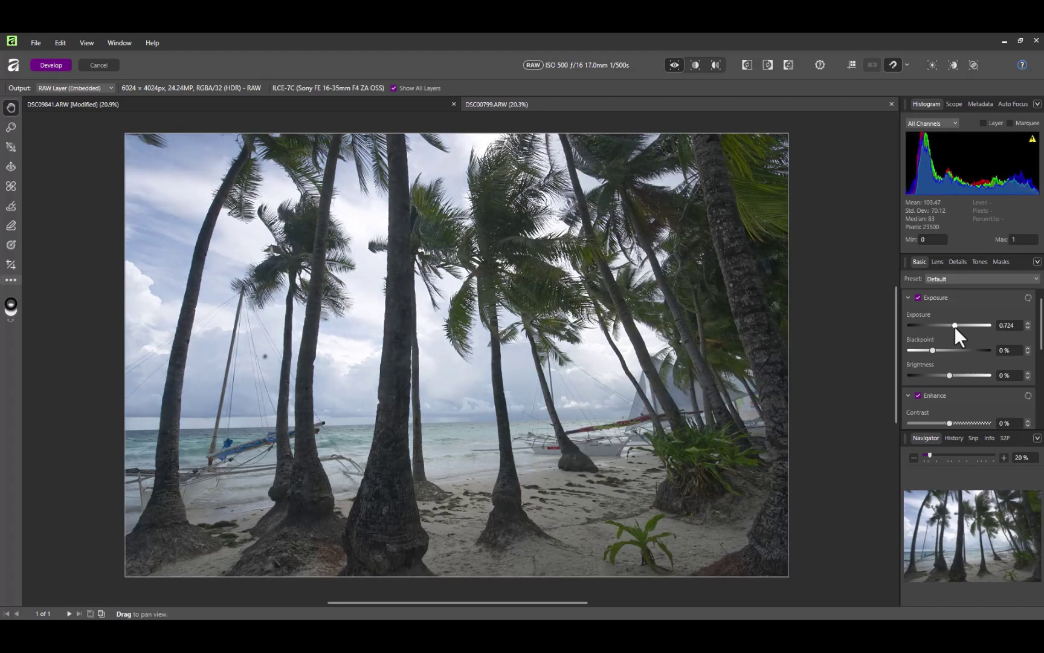
scroll(970, 380, "down", 2)
scroll(973, 382, "down", 3)
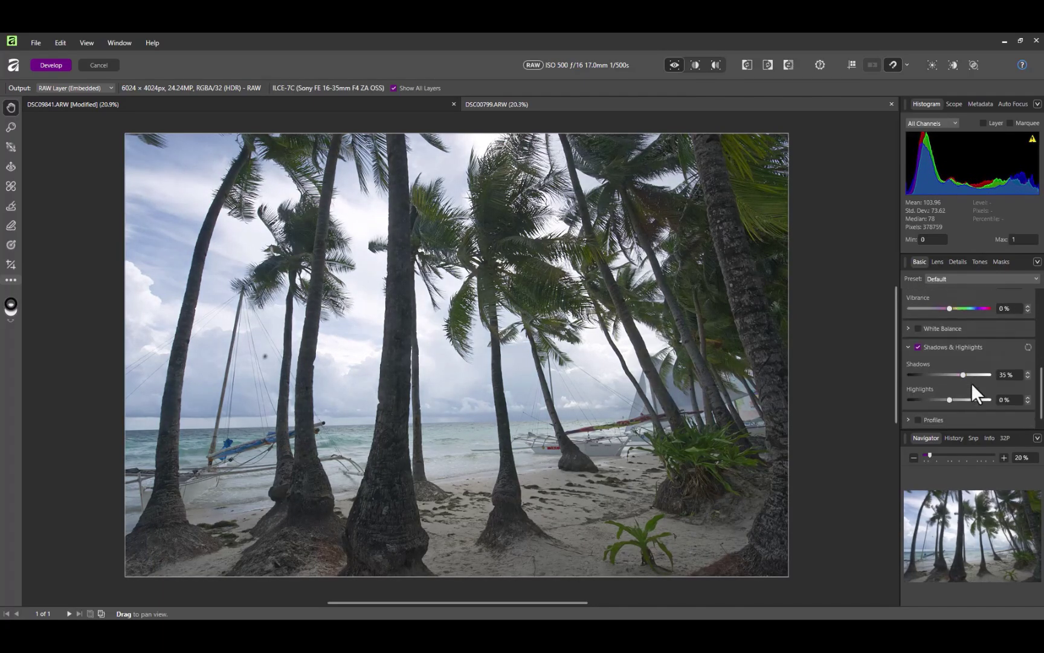
mouse_move(971, 397)
left_mouse_down()
mouse_move(939, 397)
mouse_move(960, 397)
mouse_move(962, 361)
mouse_move(952, 363)
mouse_move(975, 371)
mouse_move(957, 362)
mouse_move(979, 386)
mouse_move(971, 386)
left_mouse_up()
scroll(970, 356, "up", 2)
scroll(974, 375, "down", 1)
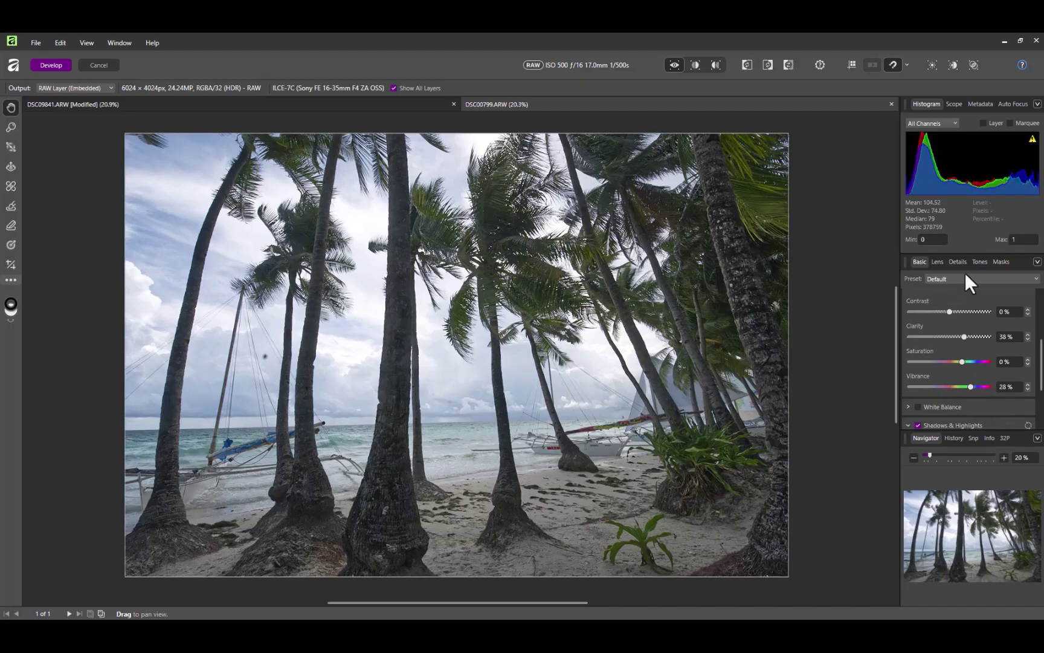
Step: Shape a gentle tone curve with two added points in the Curves adjustment
left_click(979, 261)
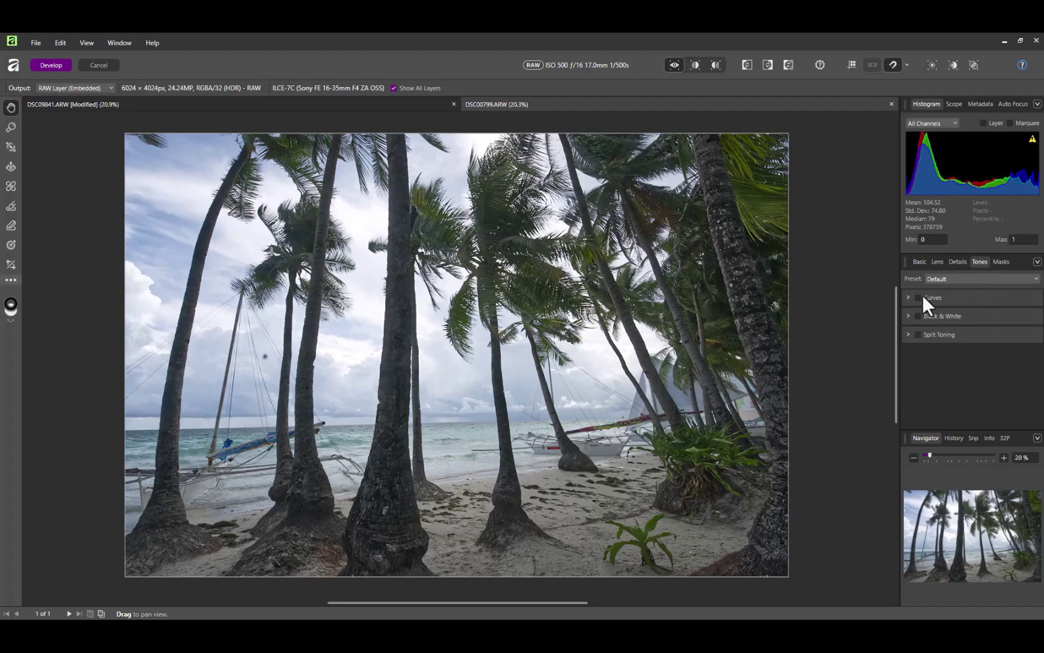
left_click(921, 296)
left_click_drag(934, 377, 942, 388)
left_click_drag(968, 349, 957, 372)
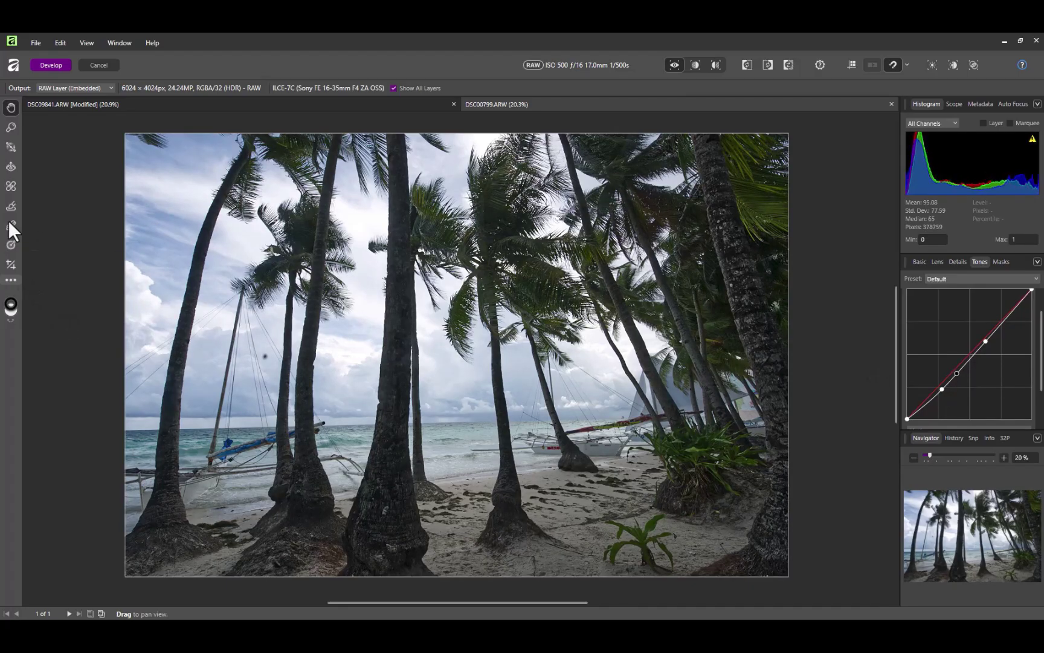
Step: Remove the dark dust spot in the left sky and compare against the original
left_click(9, 185)
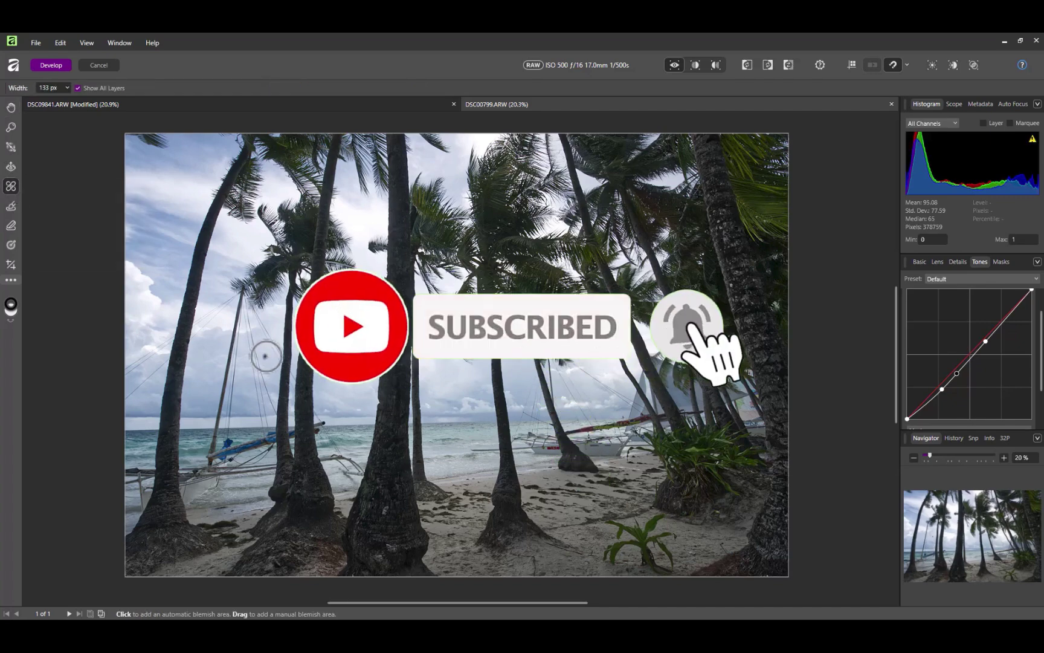
left_click(264, 356)
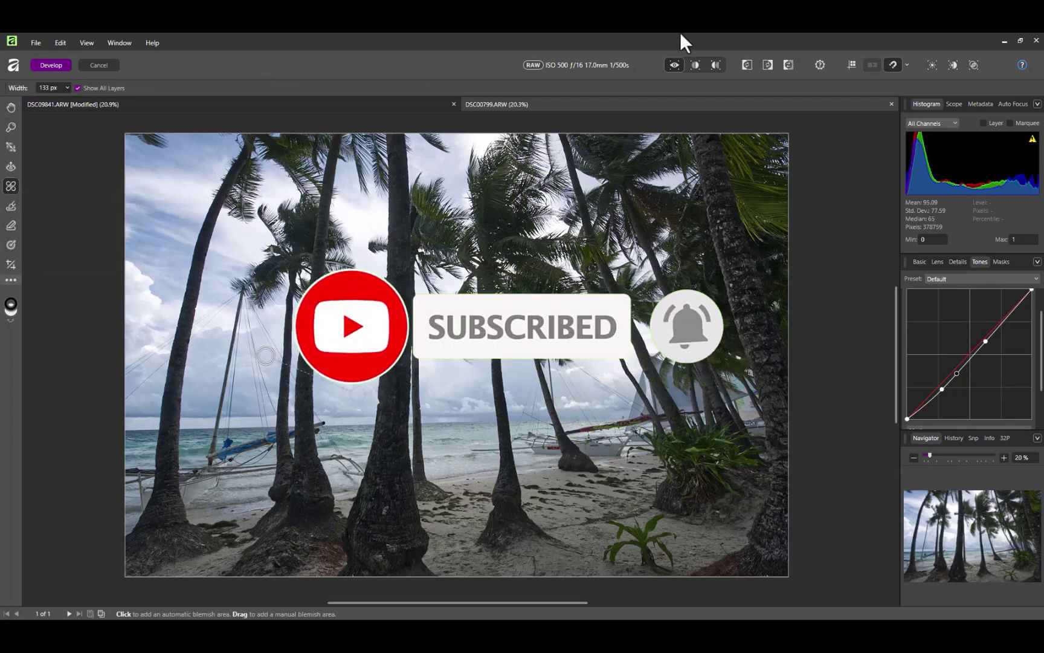
left_click(695, 64)
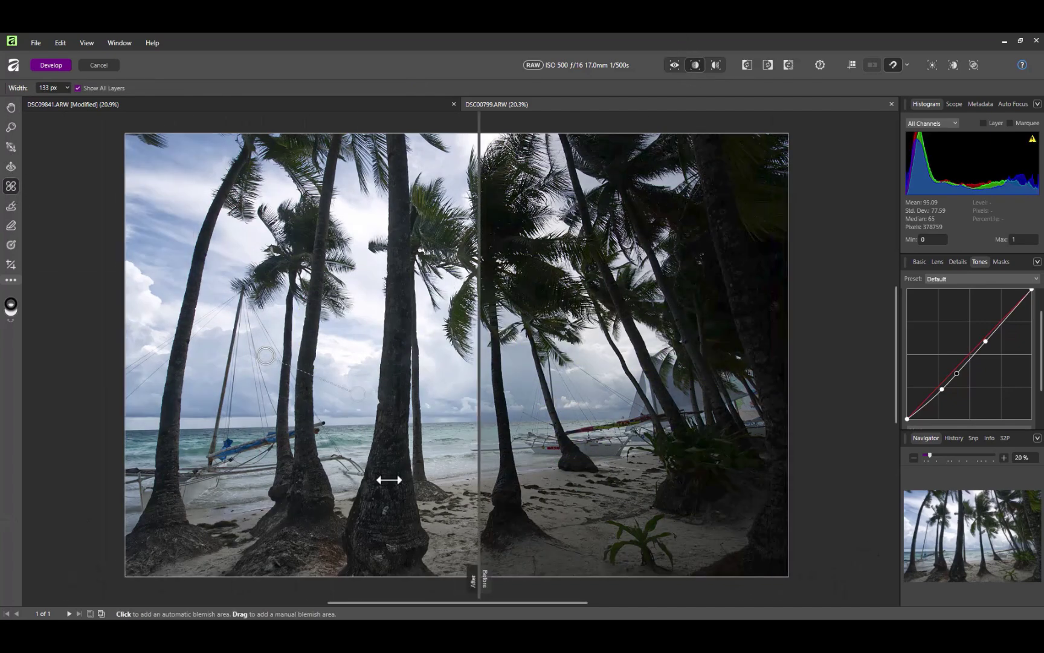